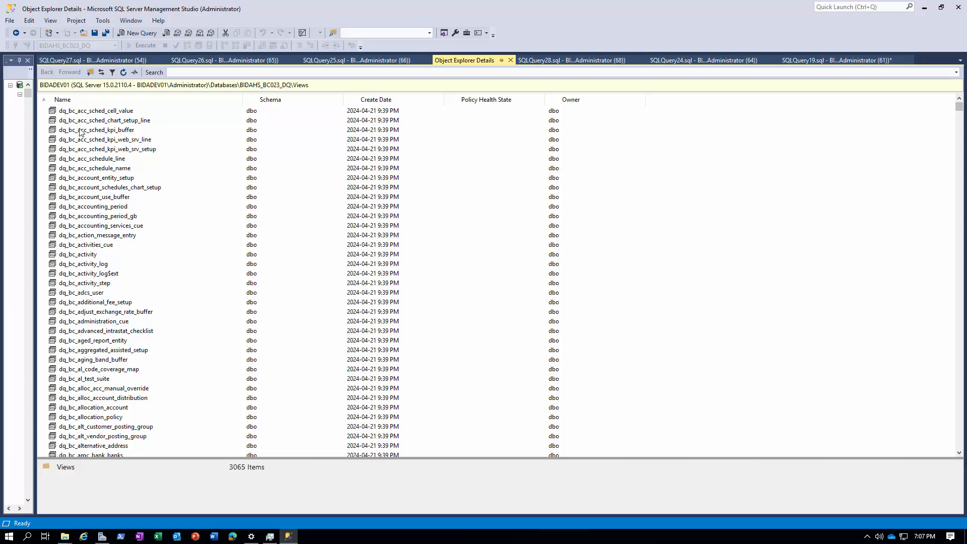
Step: Look through the full list of views in the BIDAHS_BC023_DQ database, from the dq_bc views to the z01 views, and return to the first view
{"action": "left_click", "coordinate": [71, 112]}
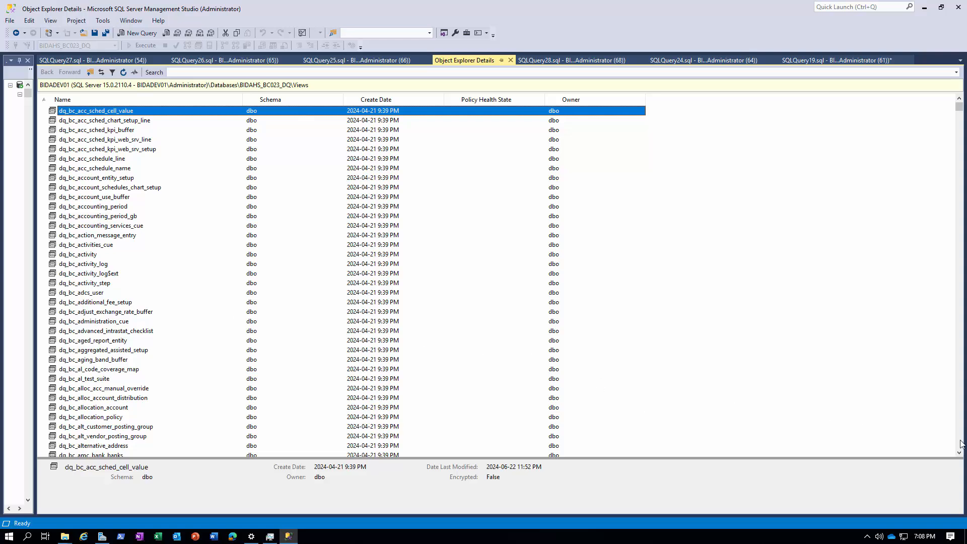
{"action": "scroll", "coordinate": [961, 444], "scroll_direction": "down", "scroll_amount": 20}
{"action": "scroll", "coordinate": [961, 444], "scroll_direction": "down", "scroll_amount": 20}
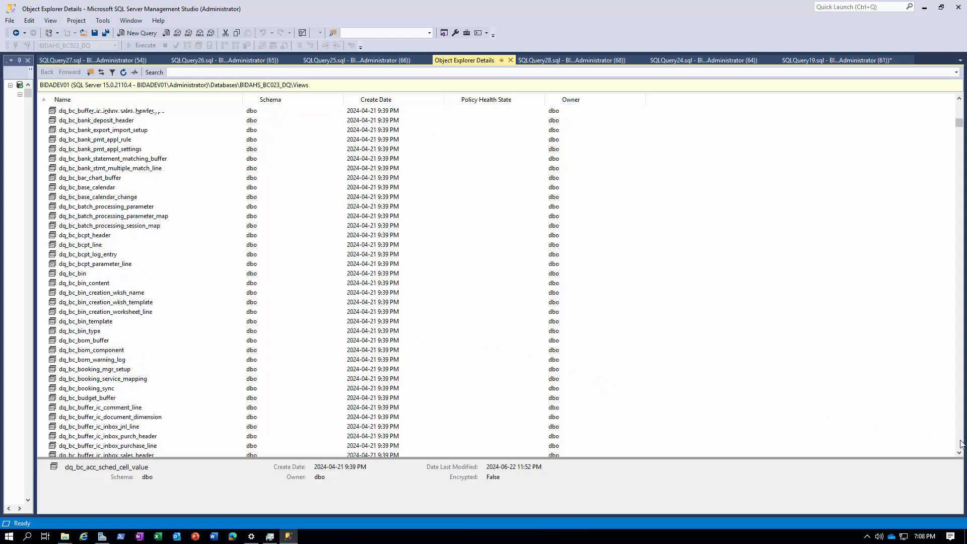
{"action": "scroll", "coordinate": [962, 445], "scroll_direction": "down", "scroll_amount": 20}
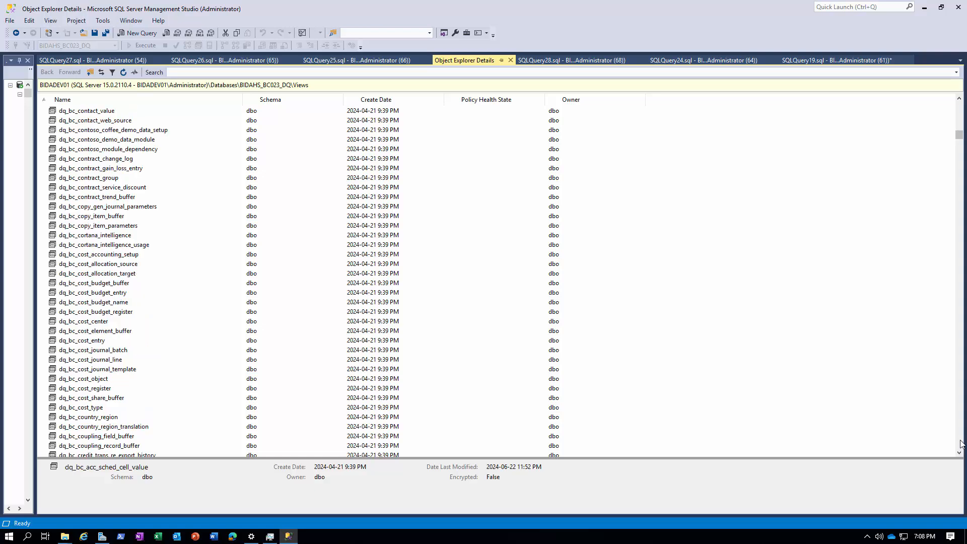
{"action": "scroll", "coordinate": [961, 444], "scroll_direction": "down", "scroll_amount": 20}
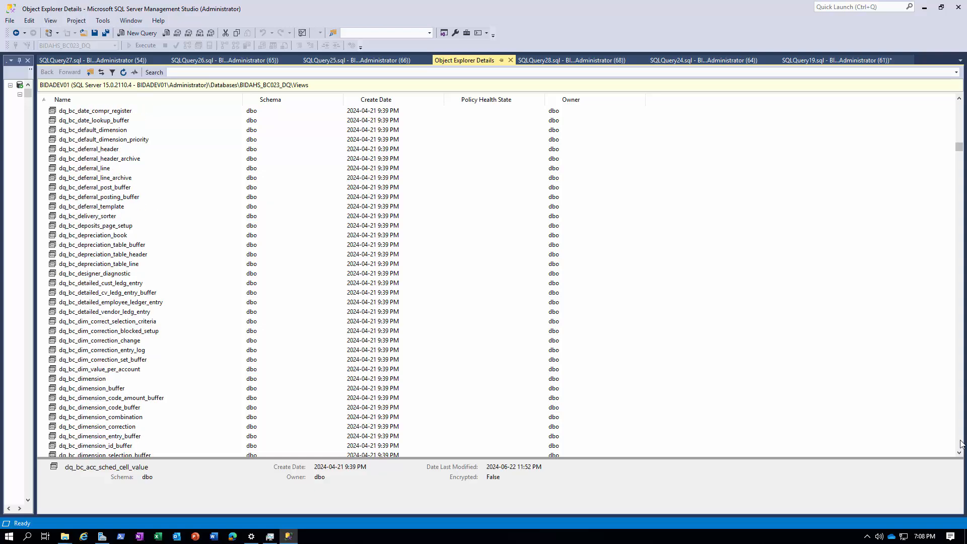
{"action": "scroll", "coordinate": [962, 444], "scroll_direction": "down", "scroll_amount": 20}
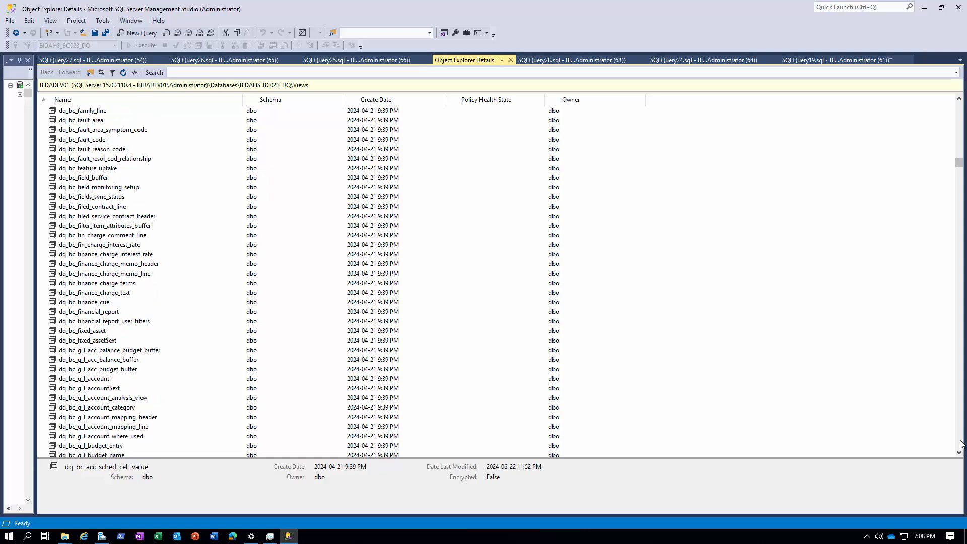
{"action": "scroll", "coordinate": [962, 445], "scroll_direction": "down", "scroll_amount": 20}
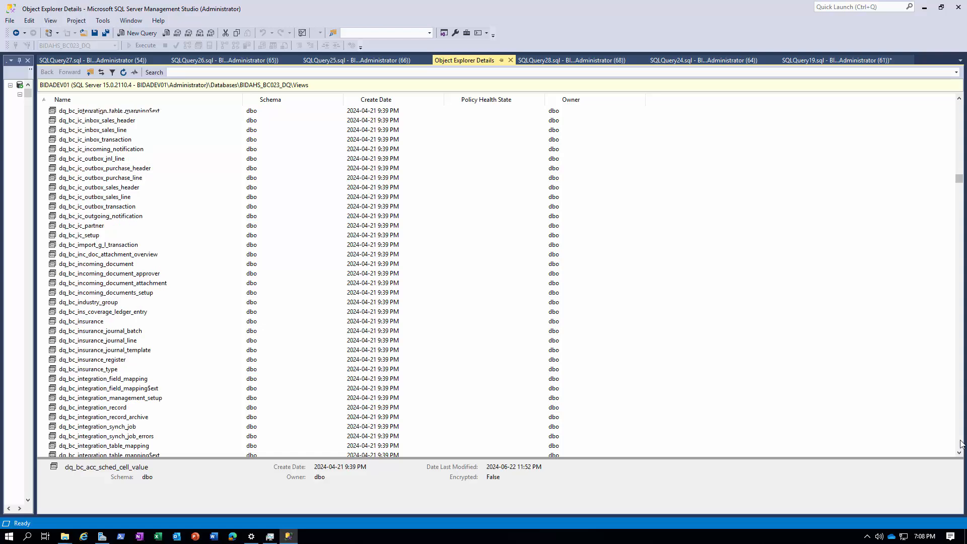
{"action": "scroll", "coordinate": [961, 445], "scroll_direction": "down", "scroll_amount": 20}
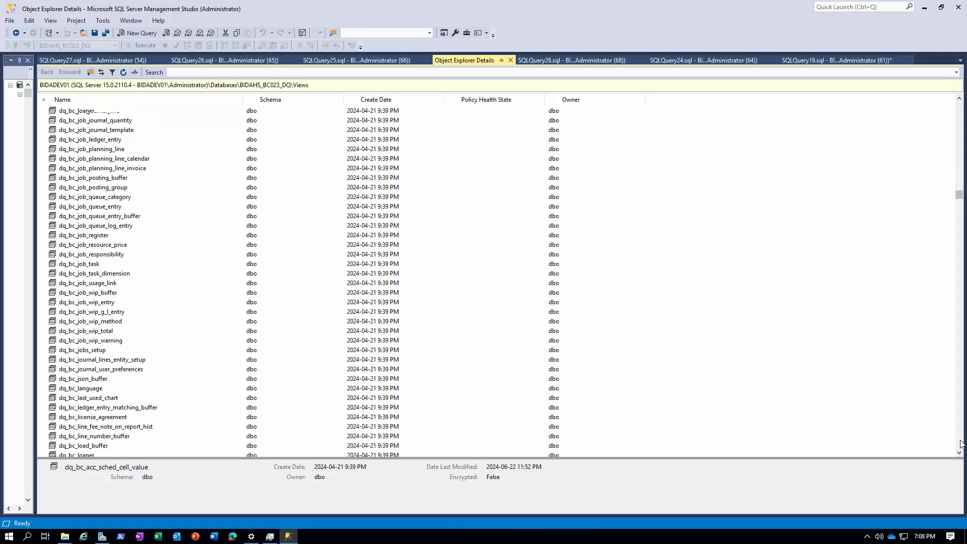
{"action": "scroll", "coordinate": [962, 444], "scroll_direction": "down", "scroll_amount": 20}
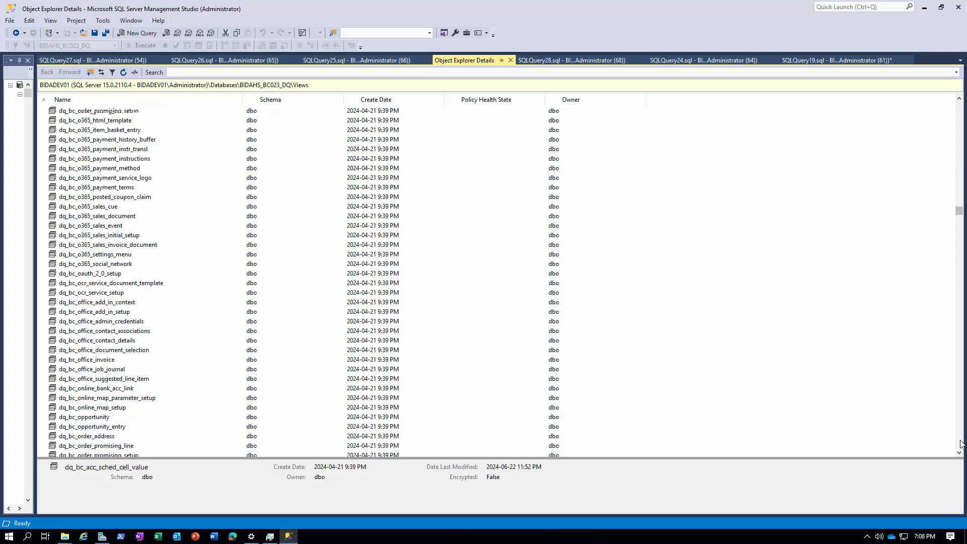
{"action": "scroll", "coordinate": [961, 444], "scroll_direction": "down", "scroll_amount": 20}
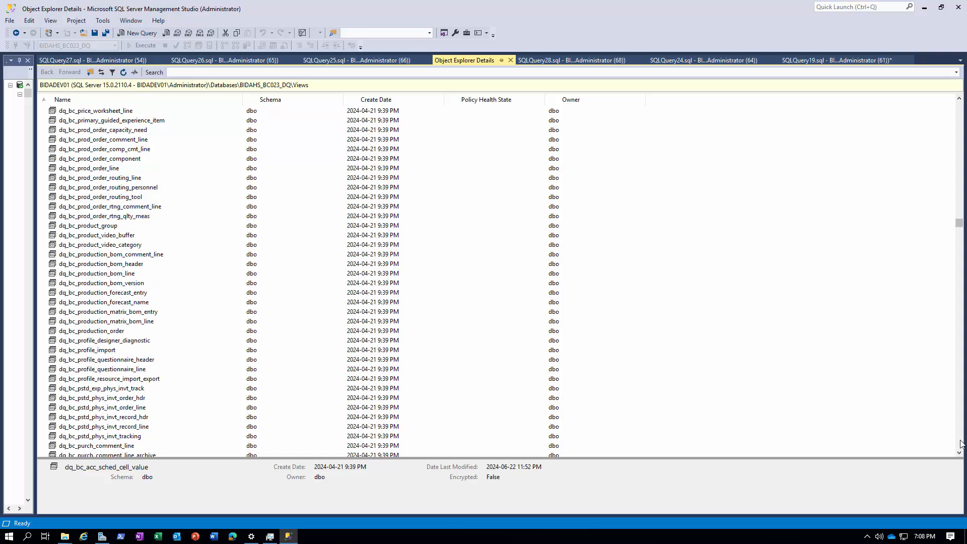
{"action": "scroll", "coordinate": [961, 445], "scroll_direction": "down", "scroll_amount": 20}
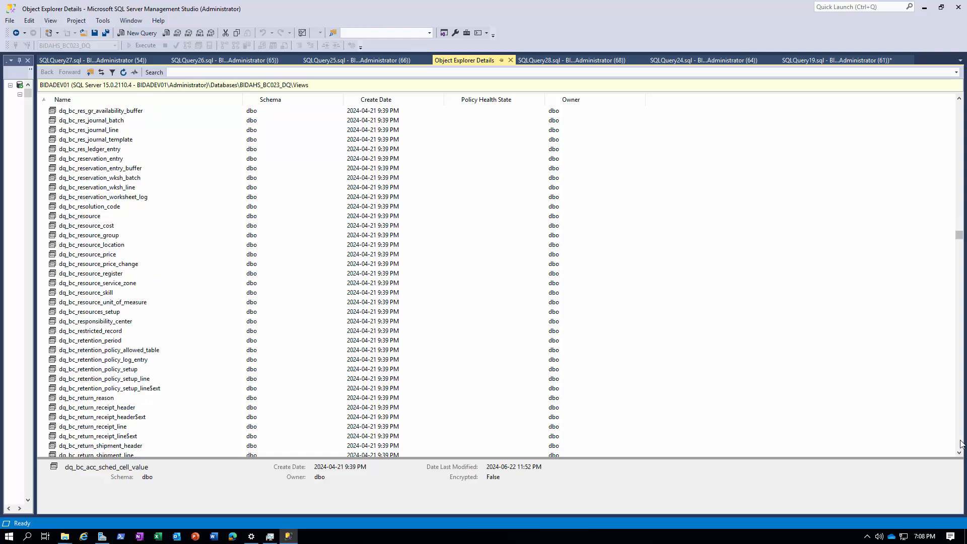
{"action": "scroll", "coordinate": [961, 445], "scroll_direction": "down", "scroll_amount": 20}
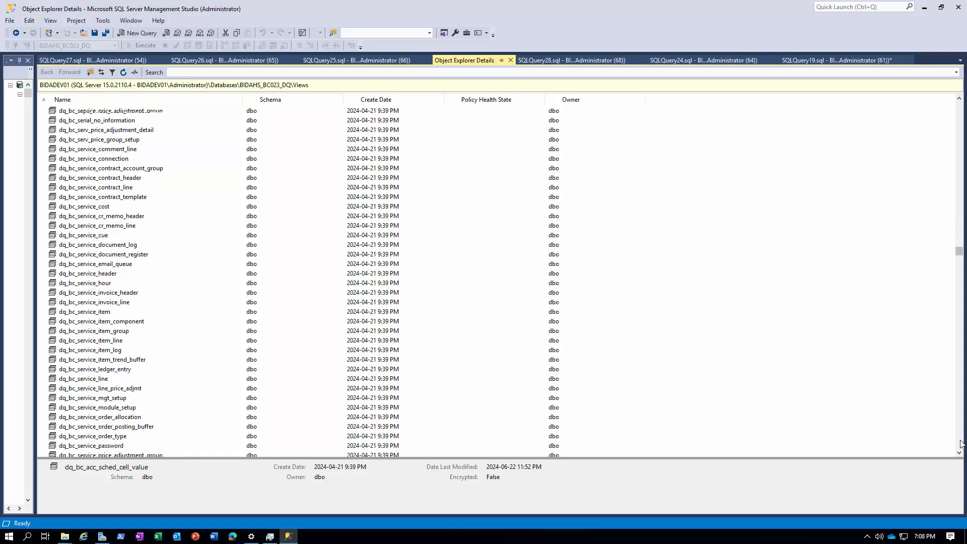
{"action": "scroll", "coordinate": [961, 445], "scroll_direction": "down", "scroll_amount": 20}
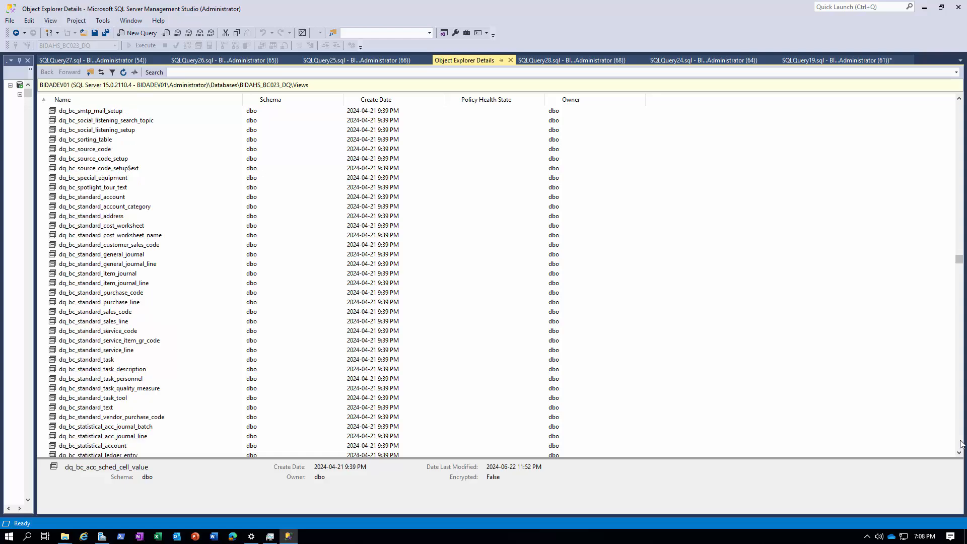
{"action": "scroll", "coordinate": [961, 445], "scroll_direction": "down", "scroll_amount": 20}
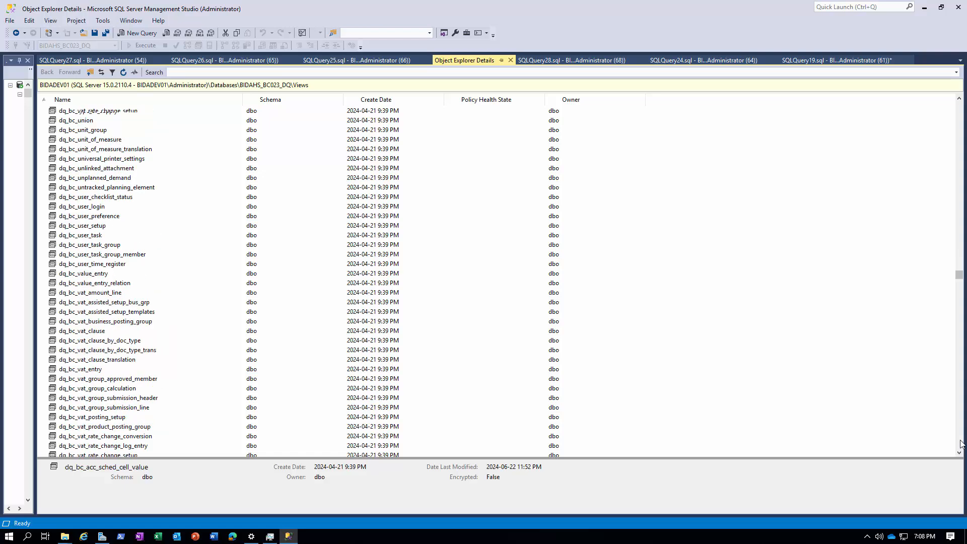
{"action": "scroll", "coordinate": [962, 444], "scroll_direction": "down", "scroll_amount": 20}
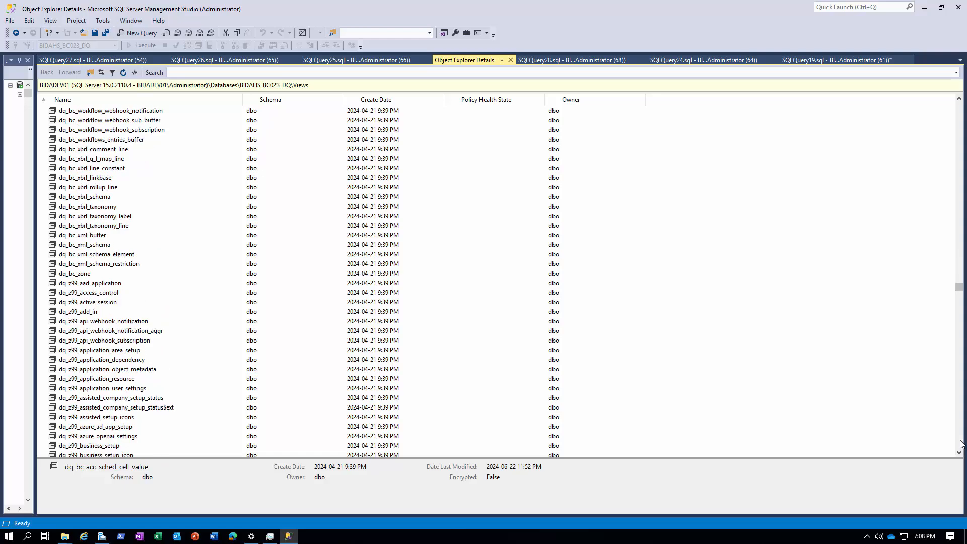
{"action": "scroll", "coordinate": [962, 445], "scroll_direction": "down", "scroll_amount": 20}
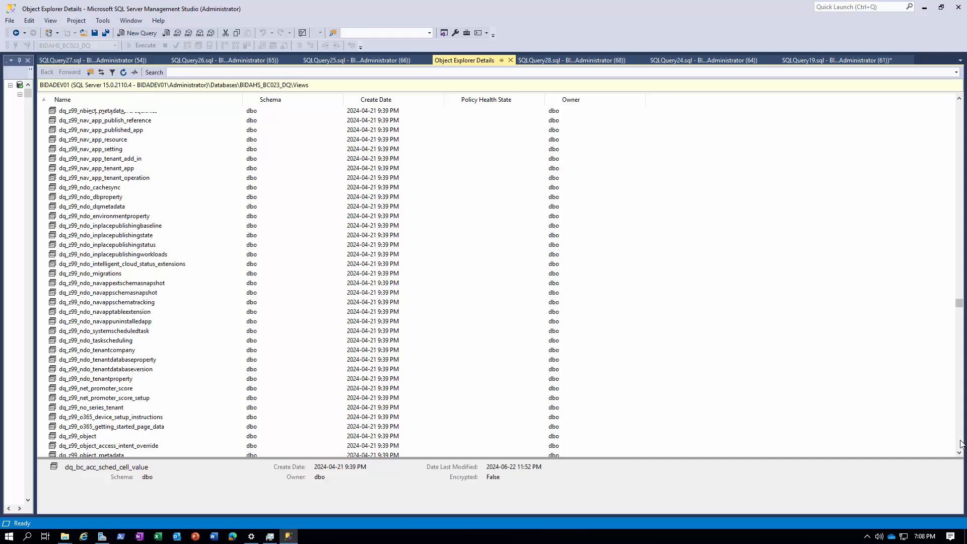
{"action": "scroll", "coordinate": [961, 445], "scroll_direction": "down", "scroll_amount": 20}
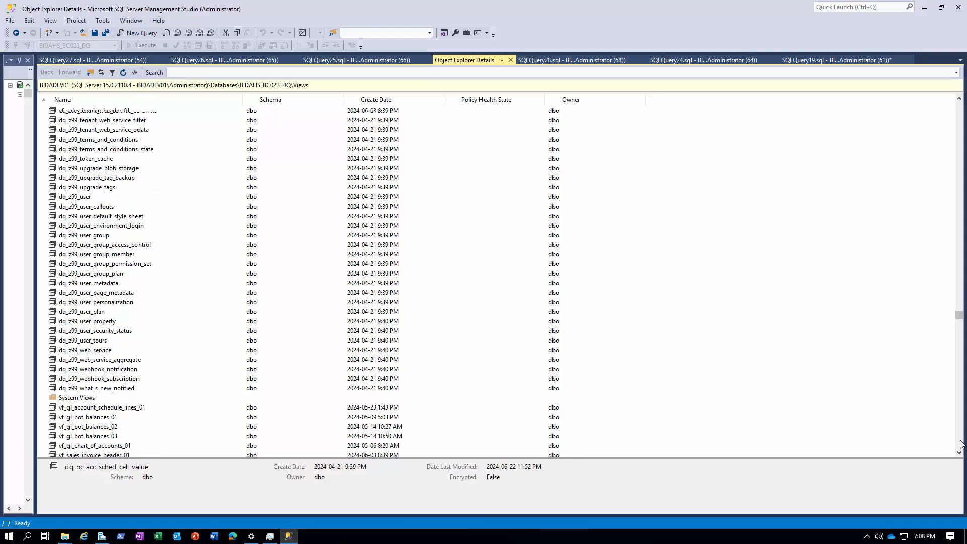
{"action": "scroll", "coordinate": [962, 444], "scroll_direction": "down", "scroll_amount": 12}
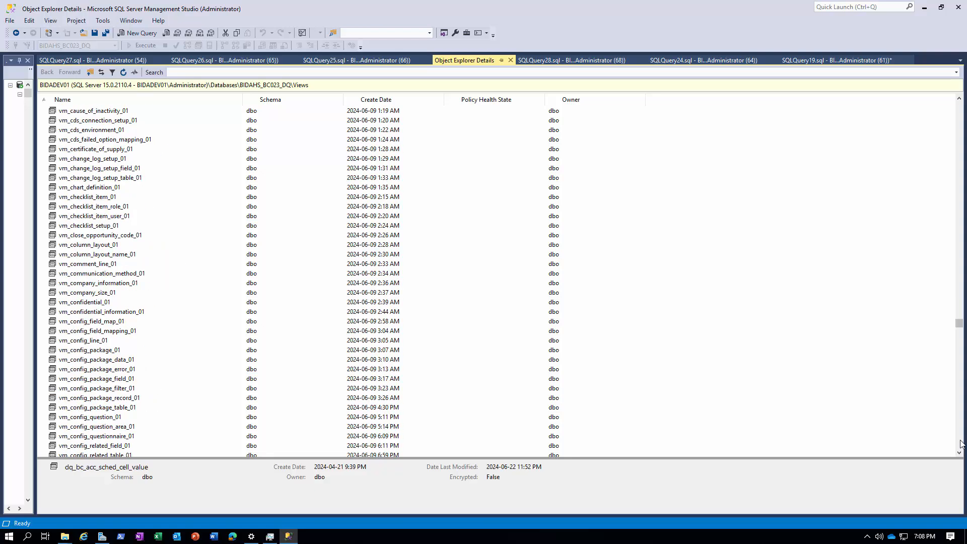
{"action": "scroll", "coordinate": [961, 445], "scroll_direction": "down", "scroll_amount": 20}
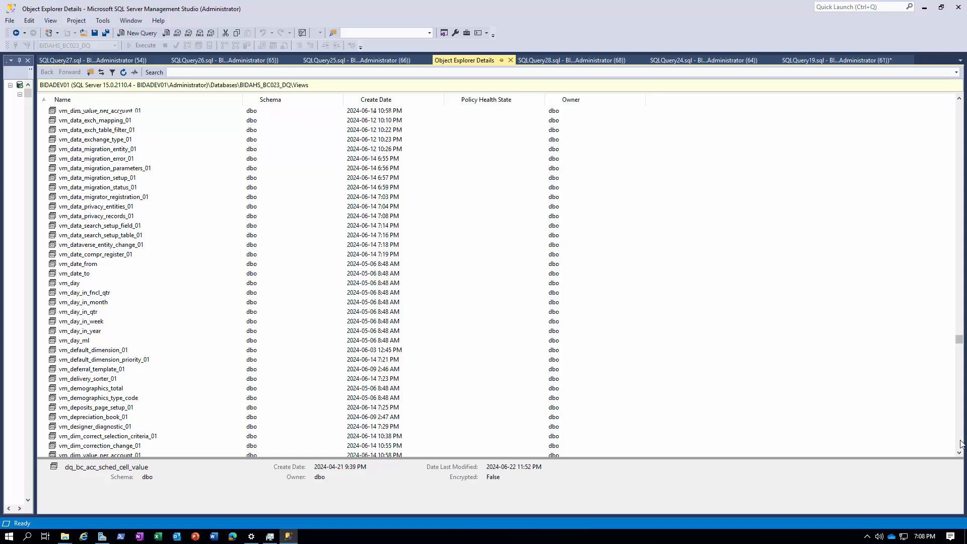
{"action": "scroll", "coordinate": [962, 445], "scroll_direction": "down", "scroll_amount": 20}
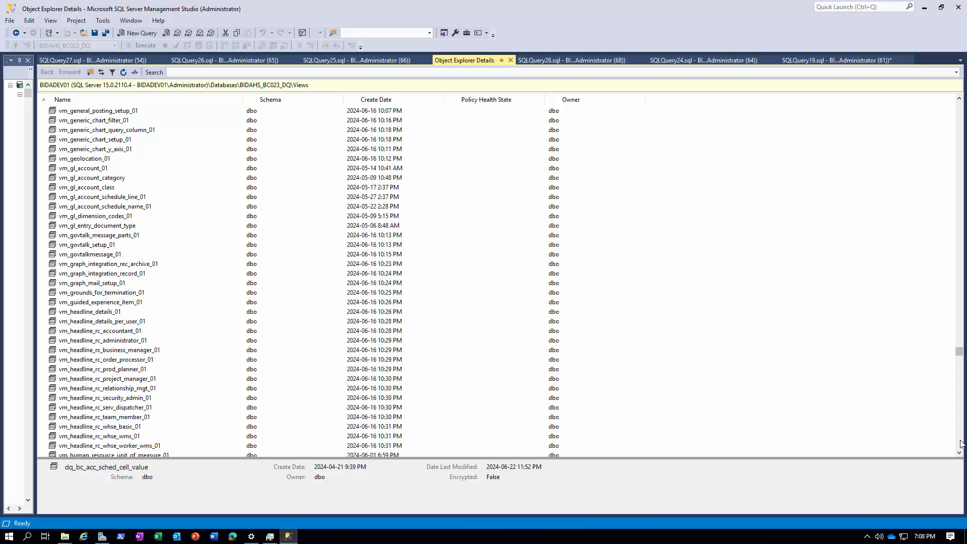
{"action": "scroll", "coordinate": [962, 444], "scroll_direction": "down", "scroll_amount": 20}
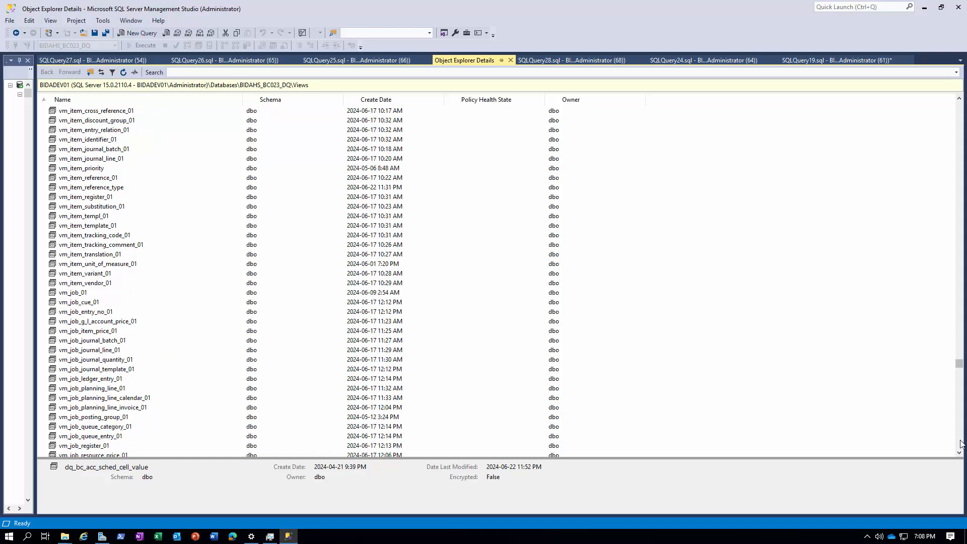
{"action": "scroll", "coordinate": [961, 445], "scroll_direction": "down", "scroll_amount": 20}
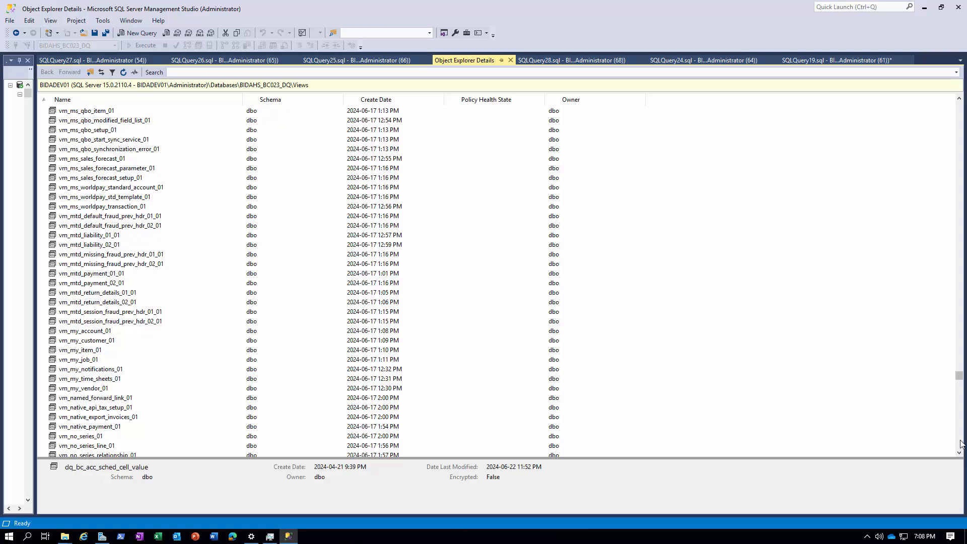
{"action": "scroll", "coordinate": [962, 445], "scroll_direction": "down", "scroll_amount": 20}
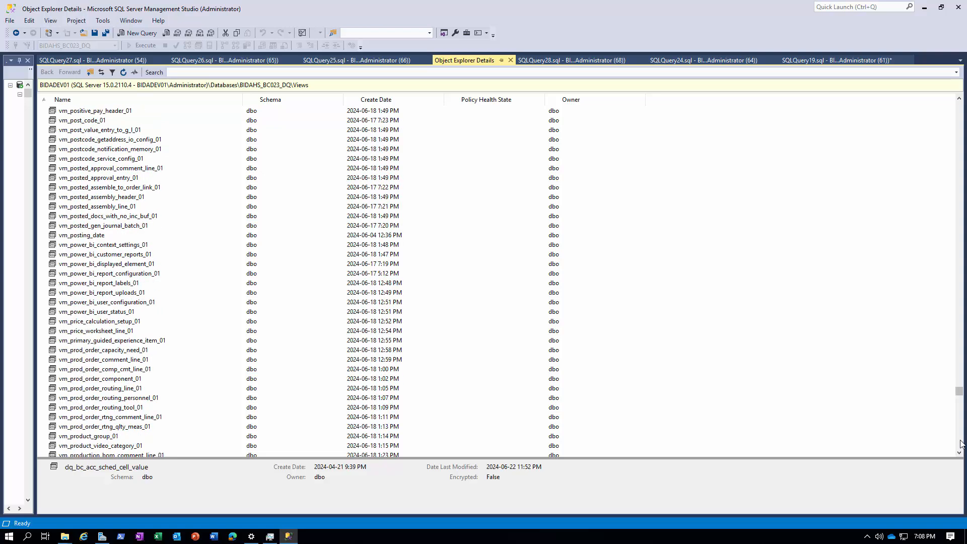
{"action": "scroll", "coordinate": [961, 444], "scroll_direction": "down", "scroll_amount": 20}
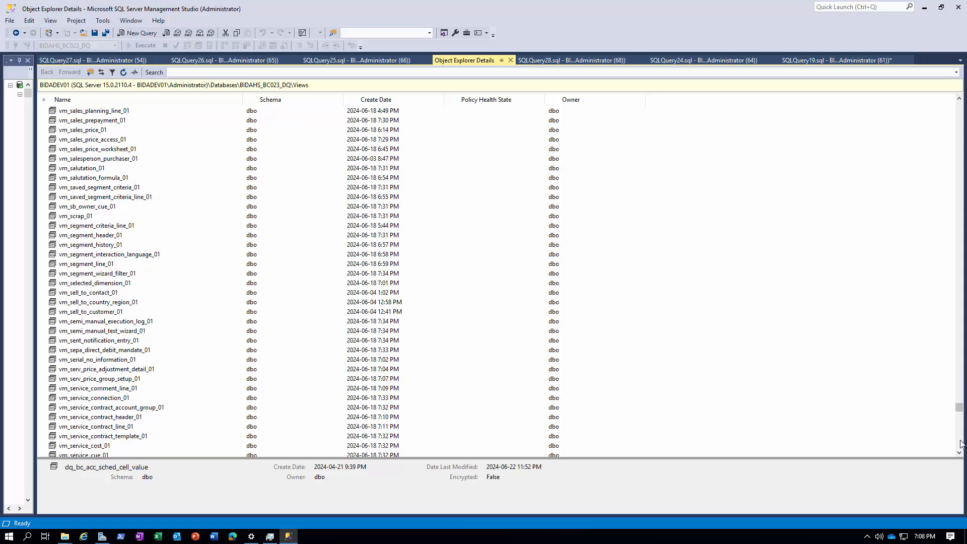
{"action": "scroll", "coordinate": [962, 444], "scroll_direction": "down", "scroll_amount": 20}
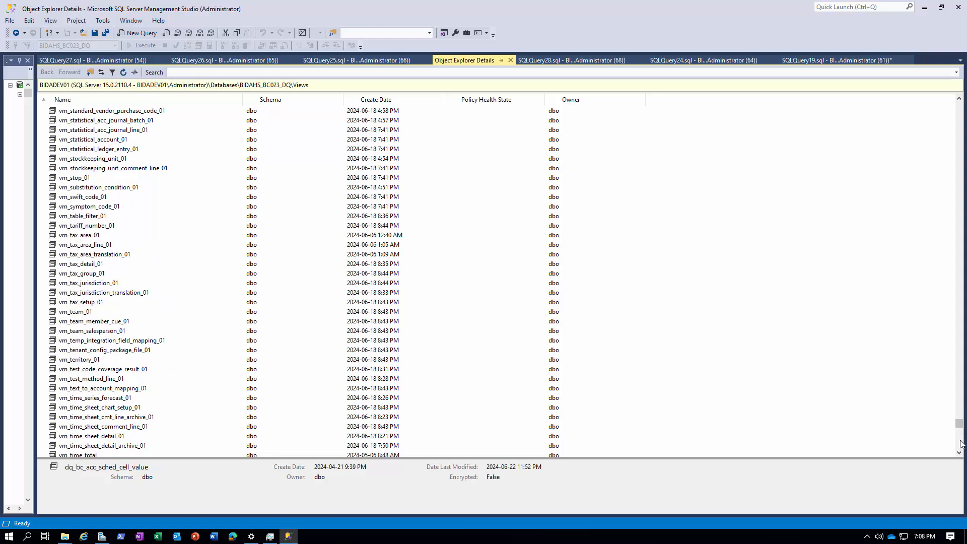
{"action": "scroll", "coordinate": [961, 444], "scroll_direction": "down", "scroll_amount": 20}
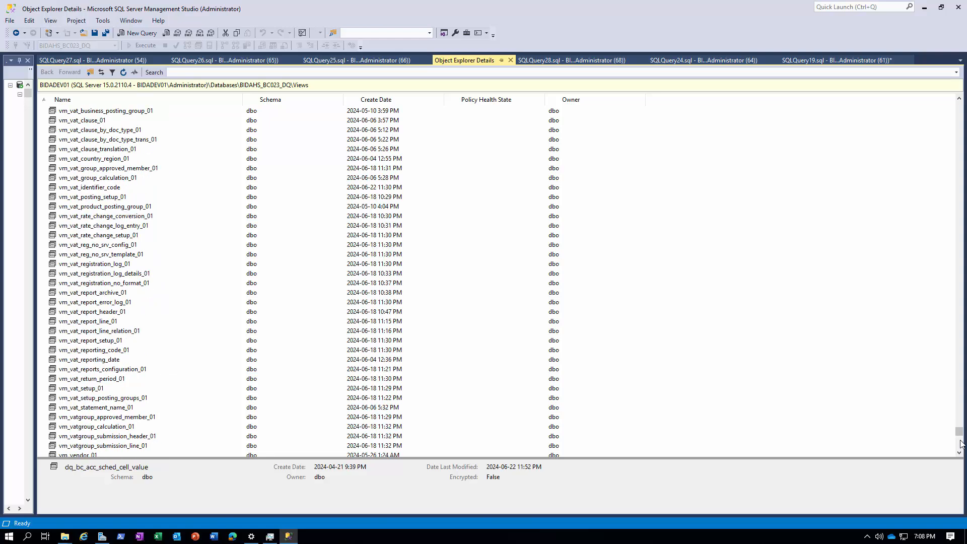
{"action": "scroll", "coordinate": [961, 444], "scroll_direction": "down", "scroll_amount": 12}
{"action": "scroll", "coordinate": [962, 448], "scroll_direction": "down", "scroll_amount": 12}
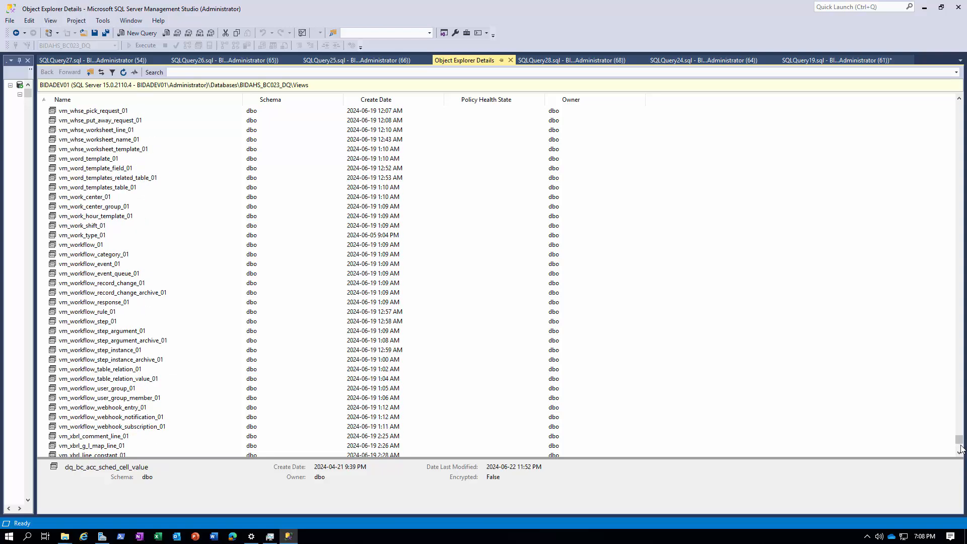
{"action": "scroll", "coordinate": [962, 448], "scroll_direction": "down", "scroll_amount": 12}
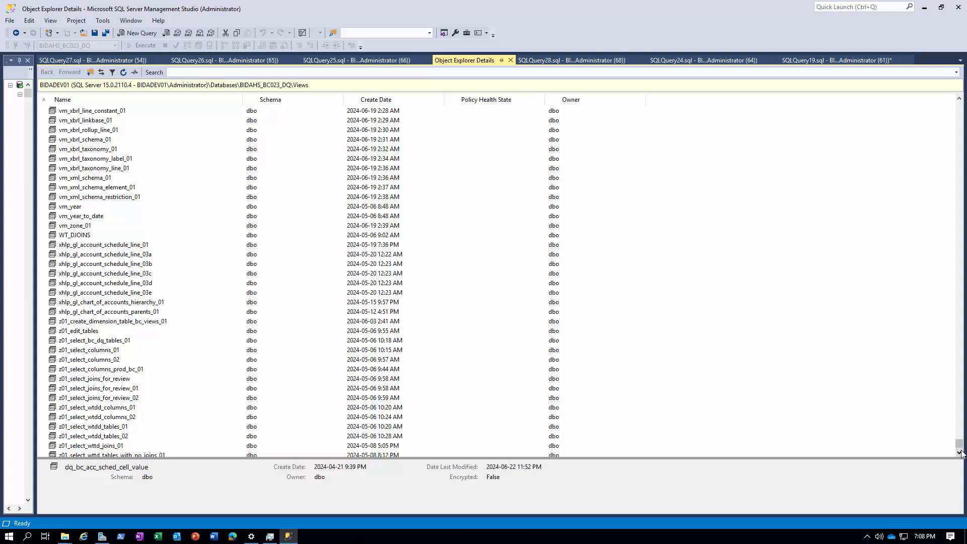
{"action": "left_click", "coordinate": [961, 453]}
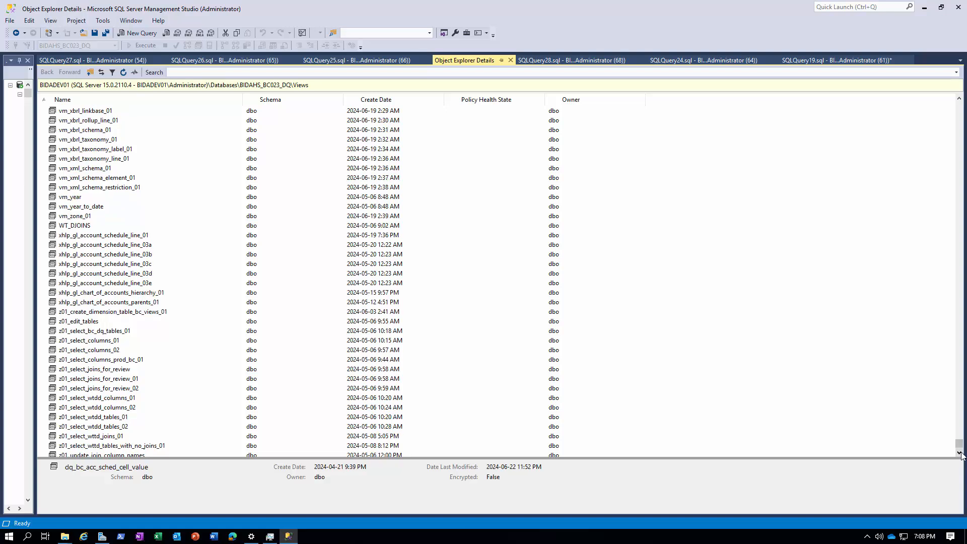
{"action": "left_click", "coordinate": [961, 454]}
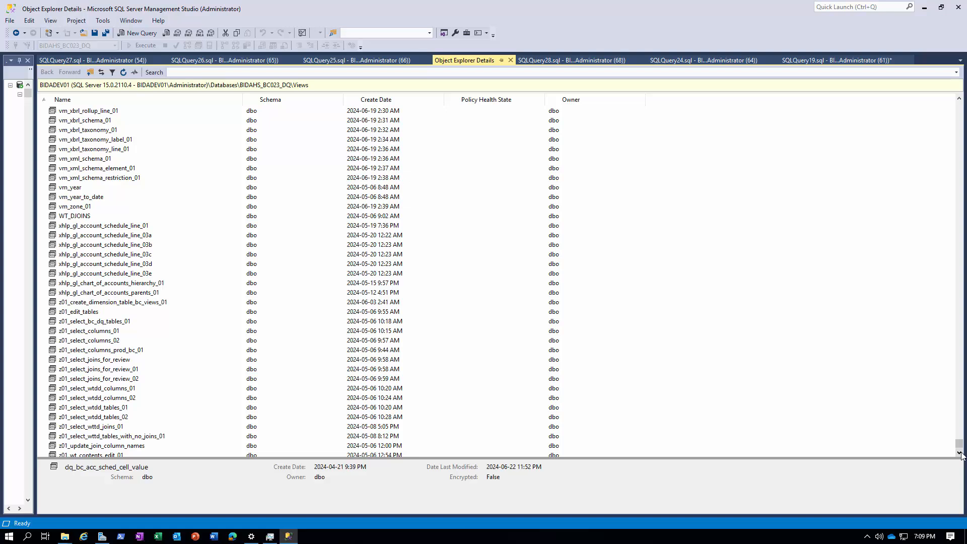
{"action": "left_click", "coordinate": [961, 454]}
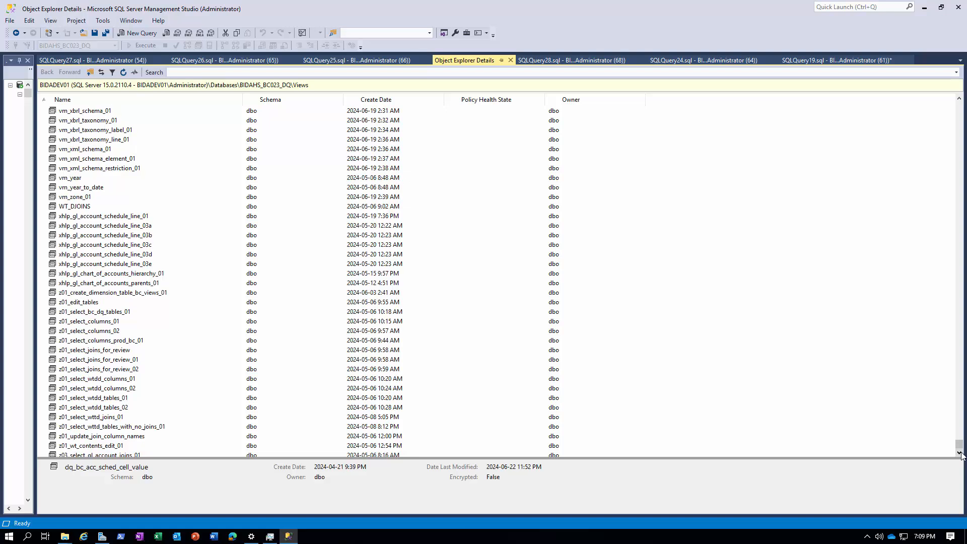
{"action": "left_click_drag", "start_coordinate": [959, 444], "coordinate": [959, 103]}
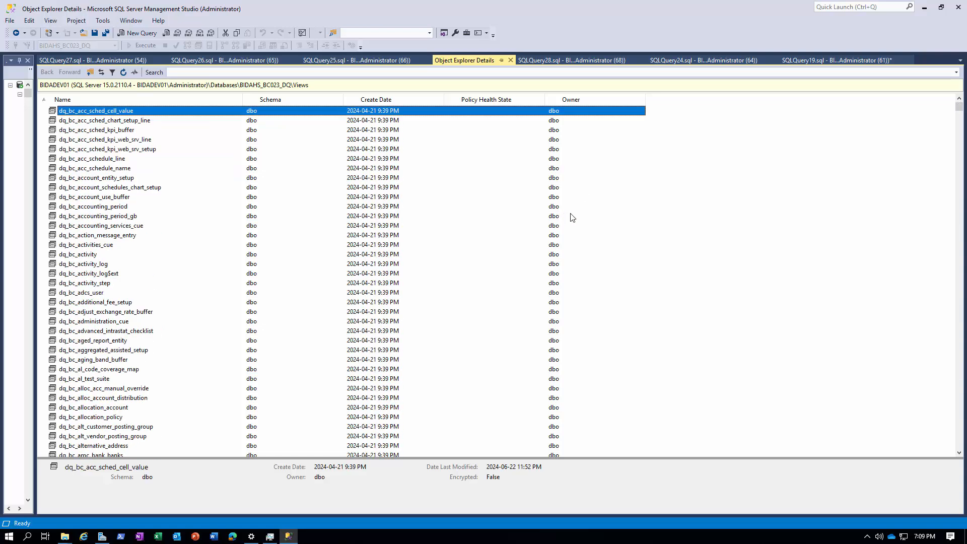
{"action": "left_click", "coordinate": [108, 113]}
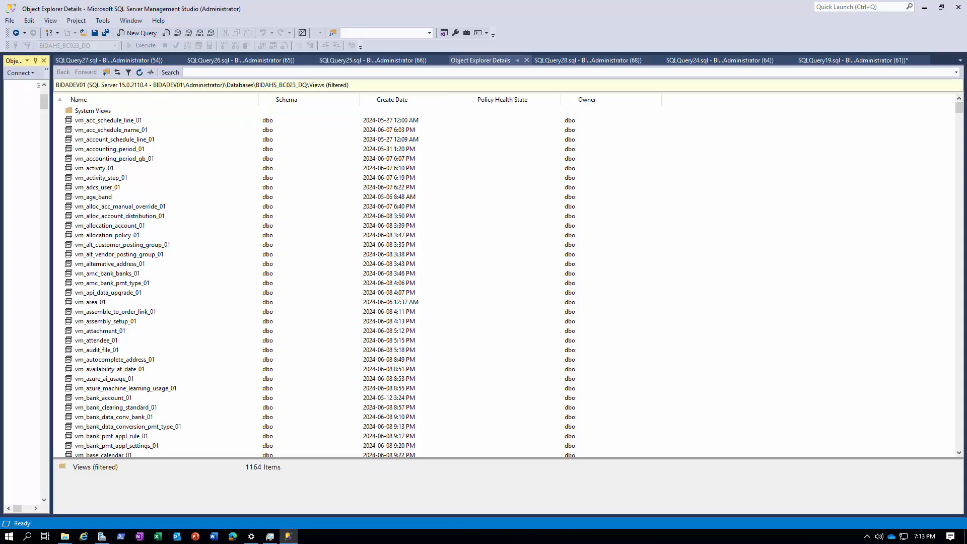
Step: Query the top 1000 rows of the vm_item_01 view and enlarge the results area beneath the query text
{"action": "left_click", "coordinate": [403, 476]}
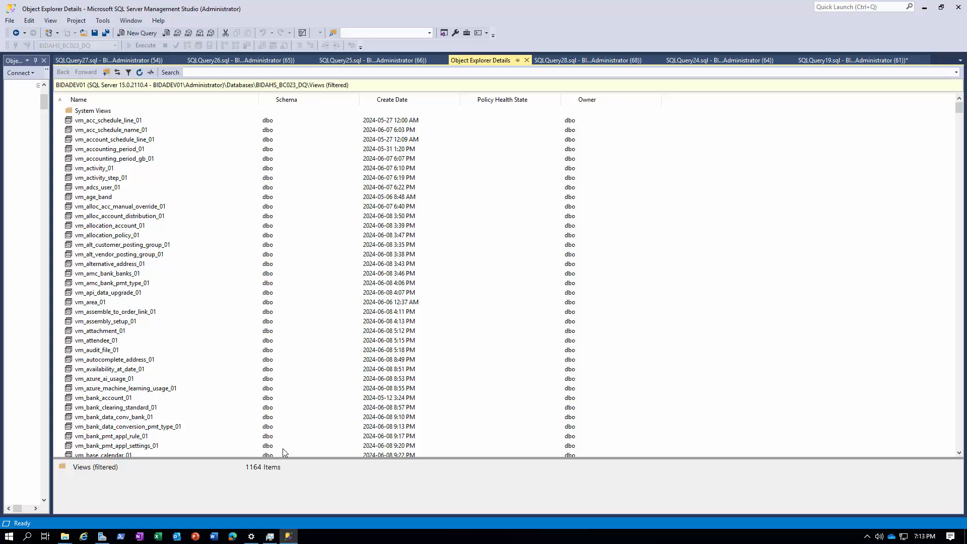
{"action": "left_click", "coordinate": [962, 439]}
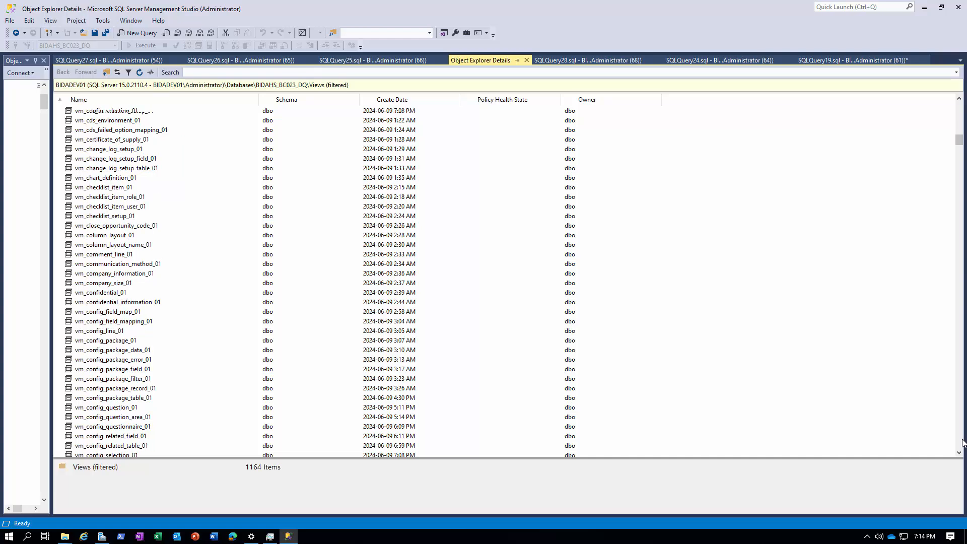
{"action": "left_click_drag", "start_coordinate": [962, 440], "coordinate": [962, 440]}
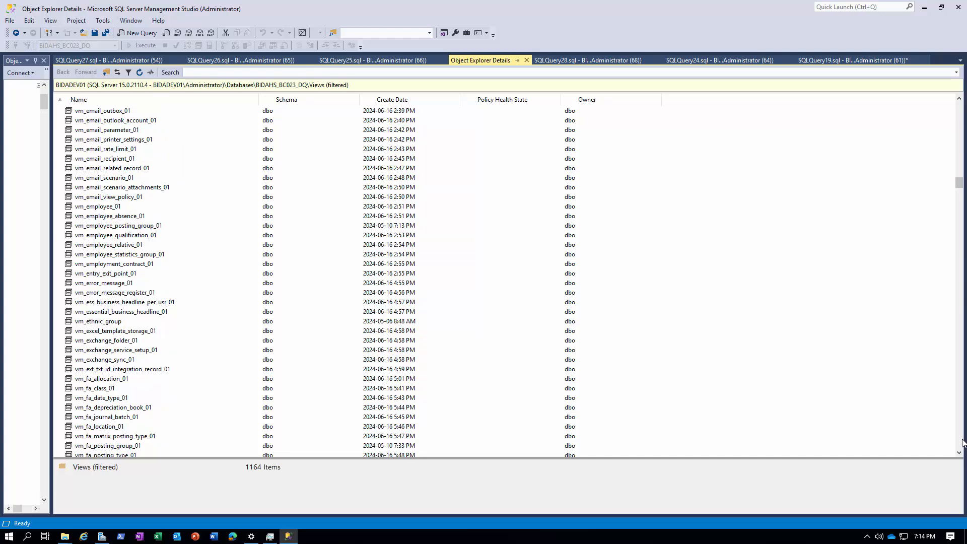
{"action": "left_click", "coordinate": [959, 442]}
{"action": "left_click", "coordinate": [960, 443]}
{"action": "left_click", "coordinate": [959, 442]}
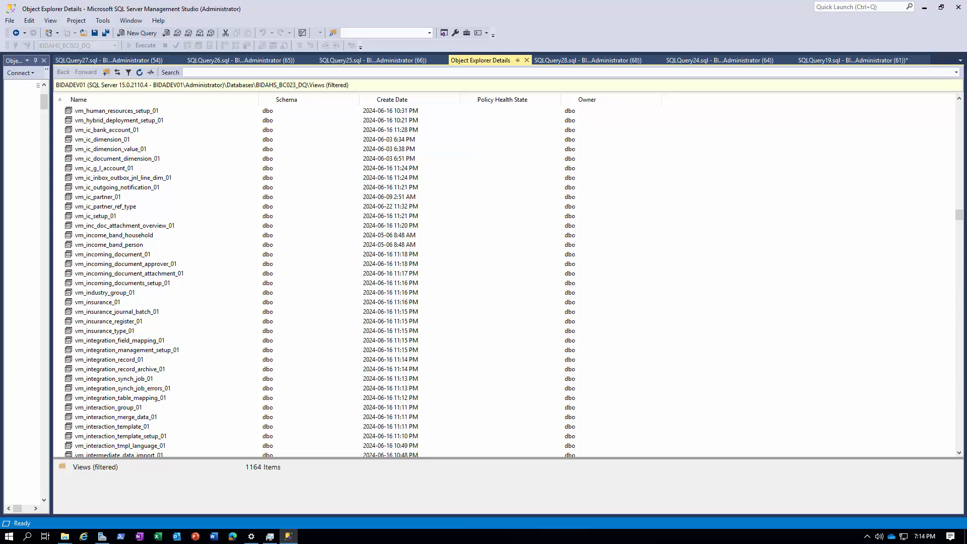
{"action": "left_click", "coordinate": [959, 436]}
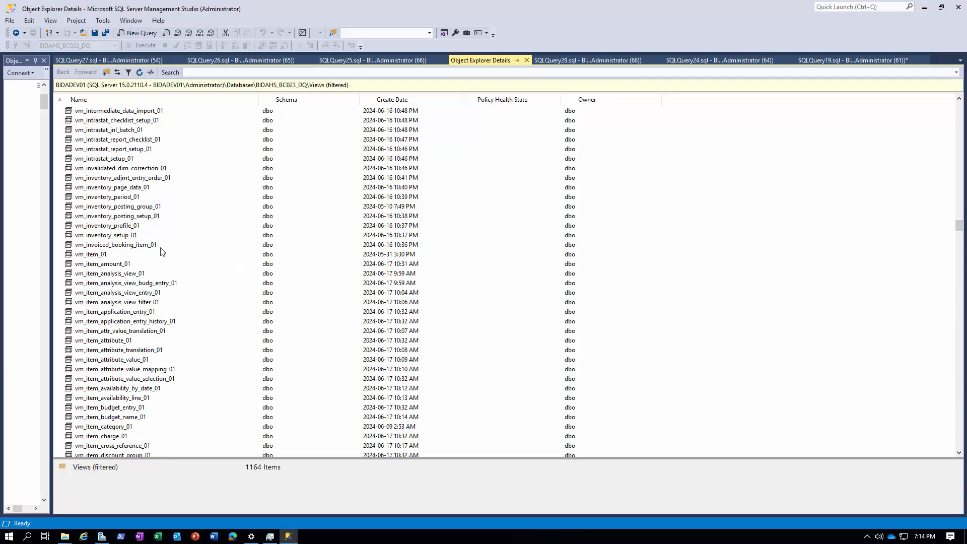
{"action": "left_click", "coordinate": [90, 255]}
{"action": "right_click", "coordinate": [91, 258]}
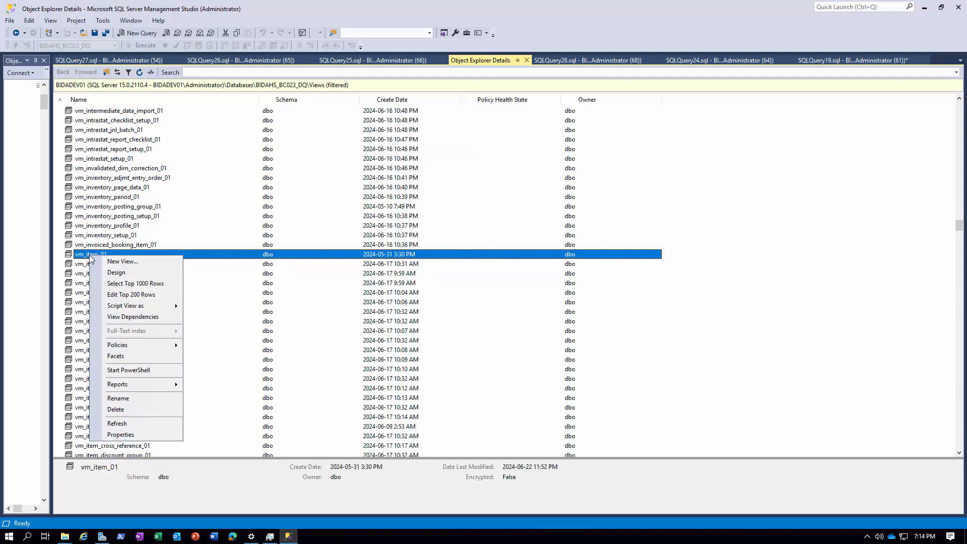
{"action": "left_click", "coordinate": [175, 285]}
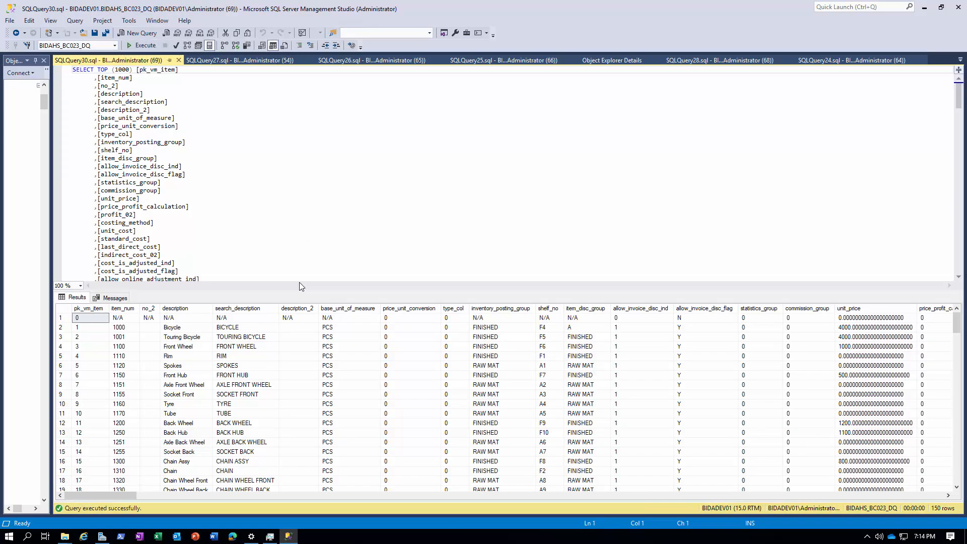
{"action": "left_click_drag", "start_coordinate": [413, 293], "coordinate": [414, 139]}
{"action": "left_click", "coordinate": [91, 174]}
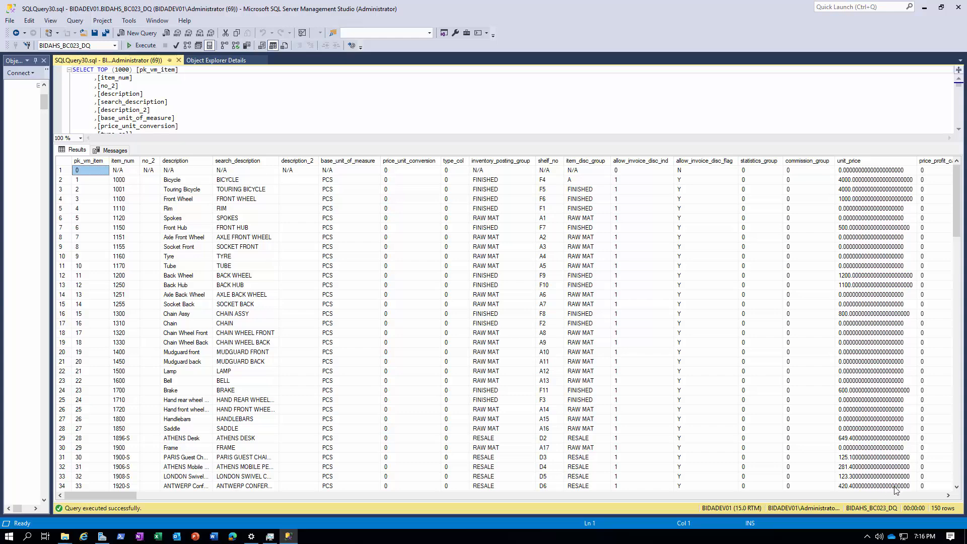
Step: Examine all columns of the vm_item_01 results through to dim_char_ky_fld, and return to the pk_vm_item column
{"action": "left_click", "coordinate": [923, 496]}
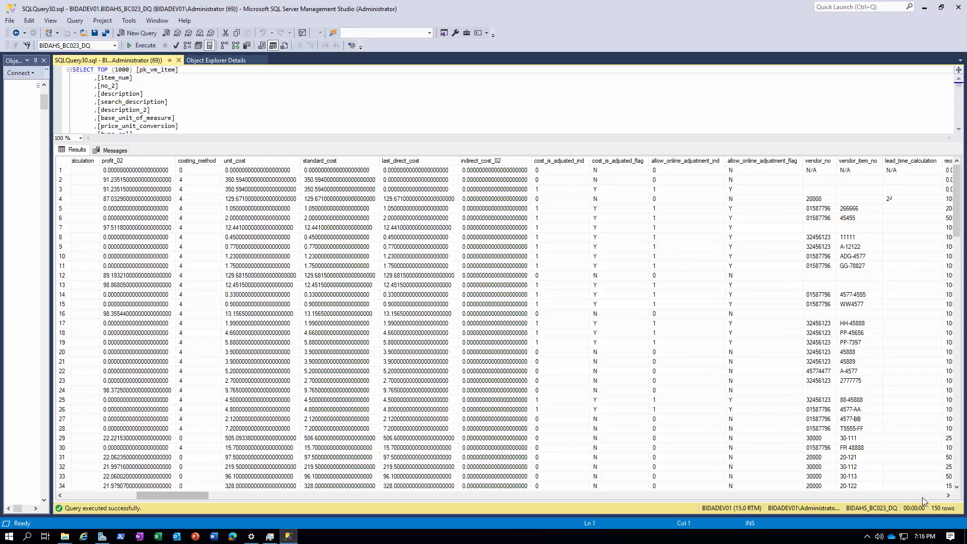
{"action": "left_click", "coordinate": [923, 497]}
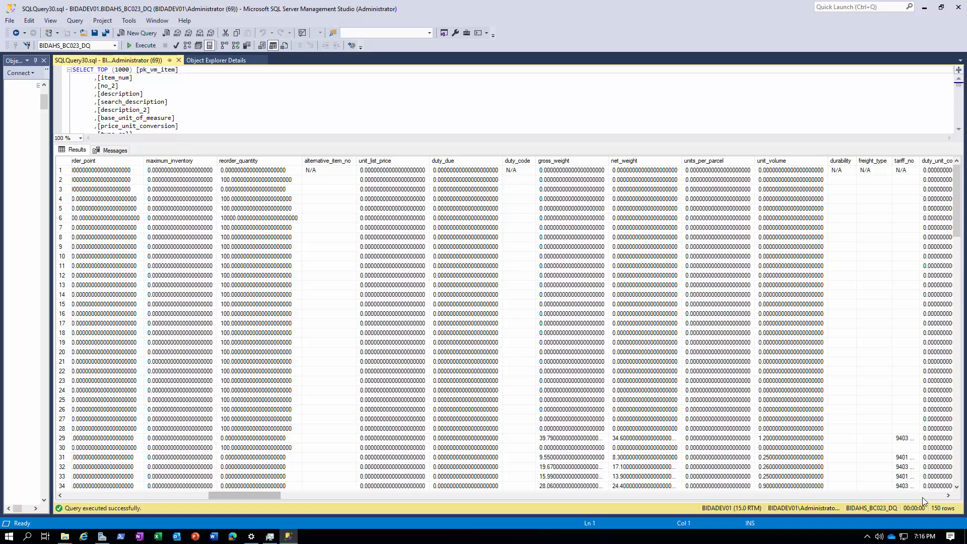
{"action": "left_click", "coordinate": [923, 496]}
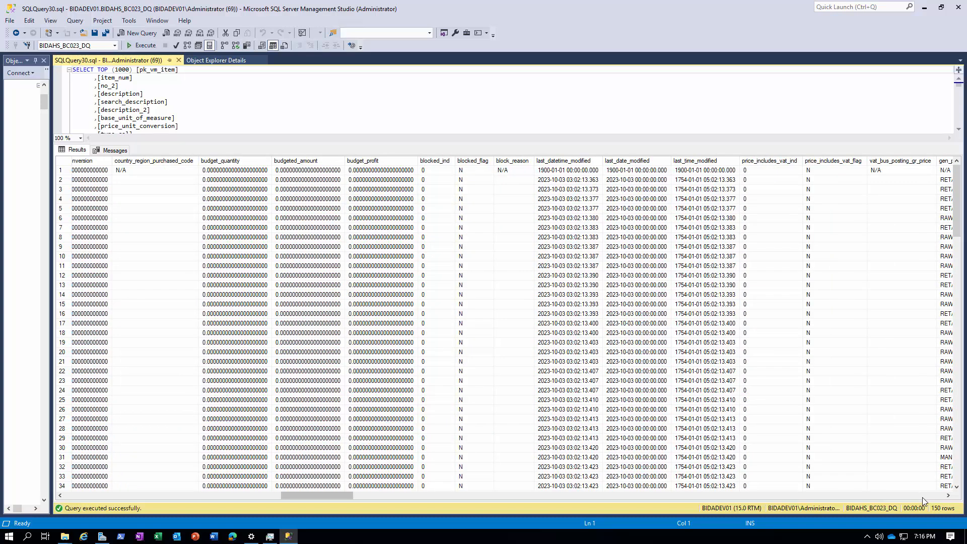
{"action": "left_click", "coordinate": [923, 496]}
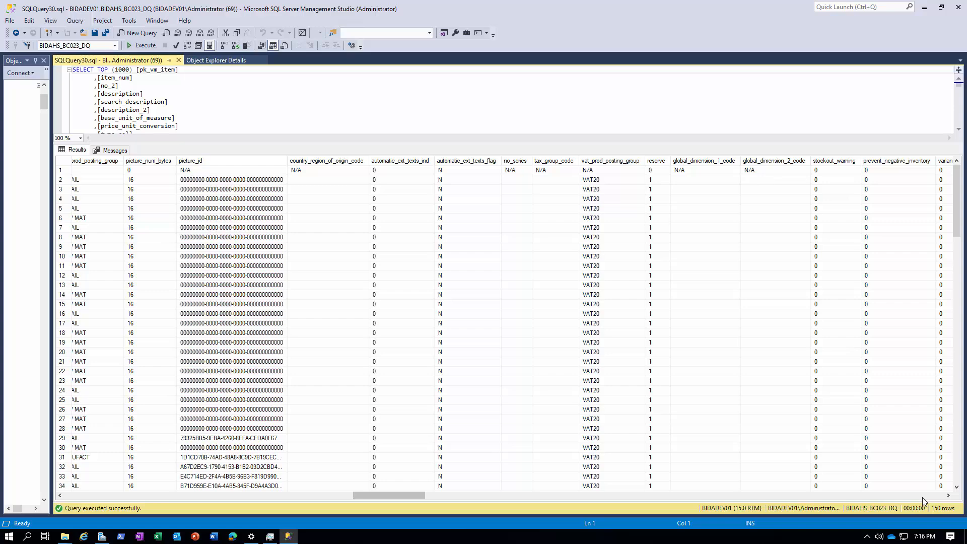
{"action": "left_click", "coordinate": [923, 496]}
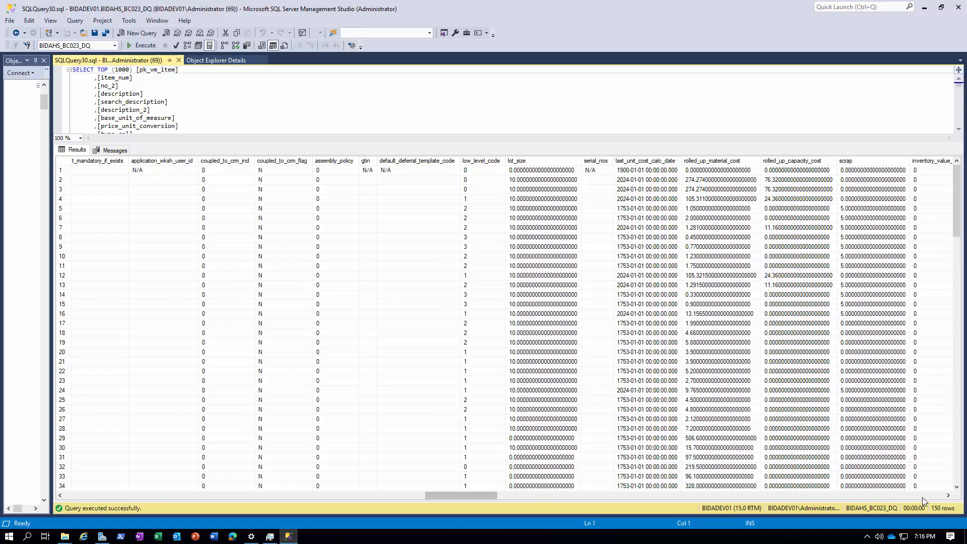
{"action": "left_click", "coordinate": [923, 496]}
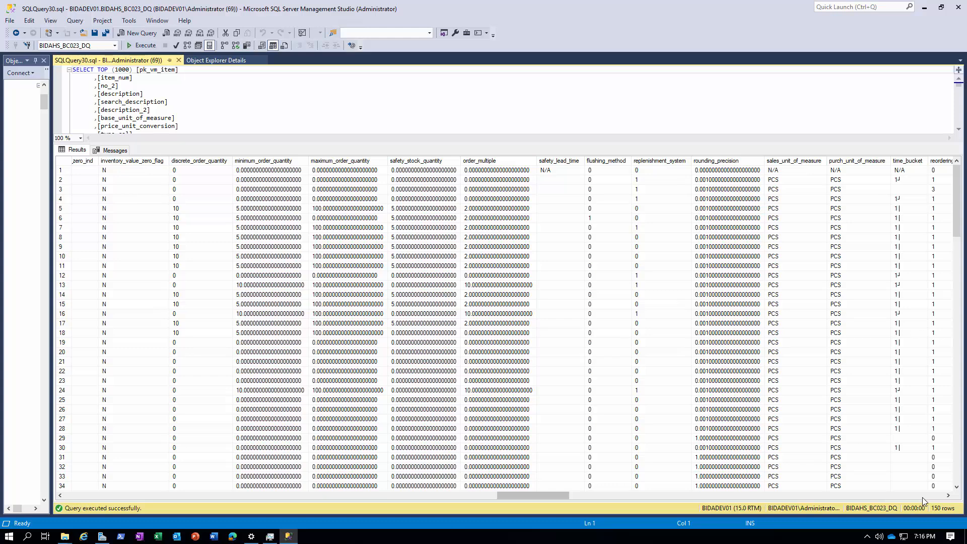
{"action": "left_click", "coordinate": [923, 496]}
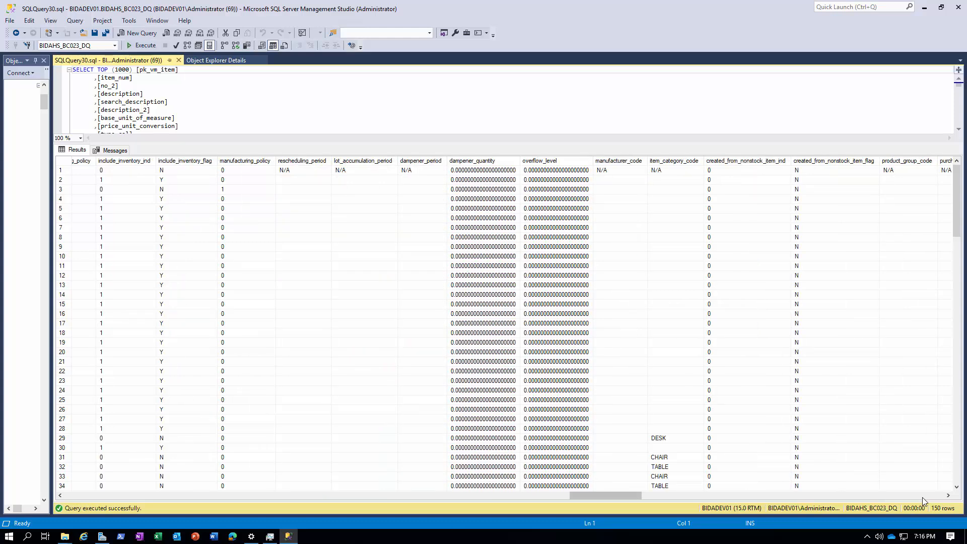
{"action": "left_click", "coordinate": [923, 497]}
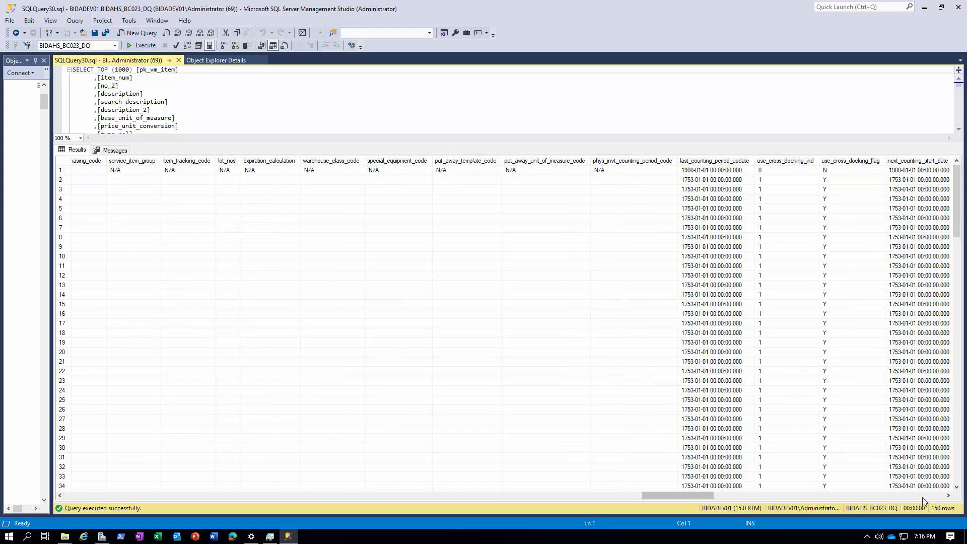
{"action": "left_click", "coordinate": [923, 497]}
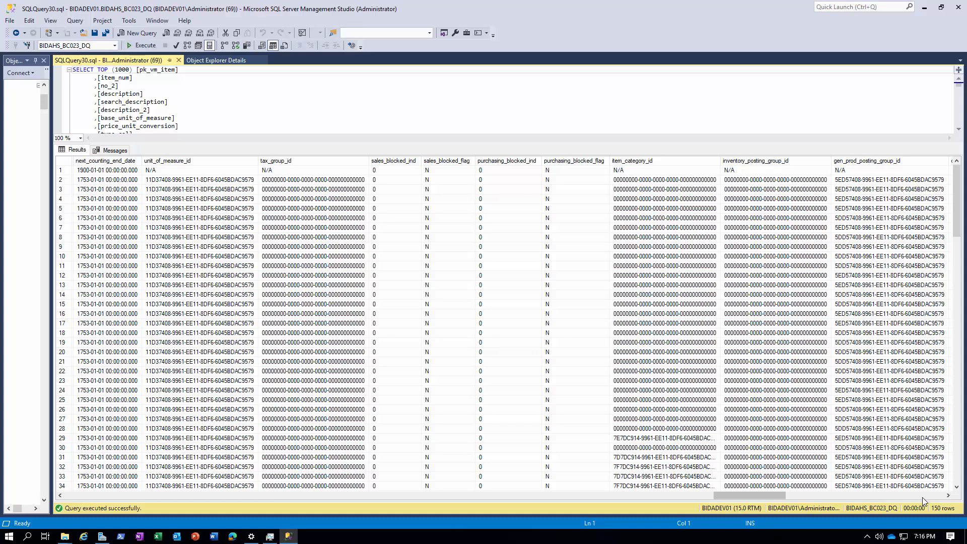
{"action": "left_click", "coordinate": [931, 498]}
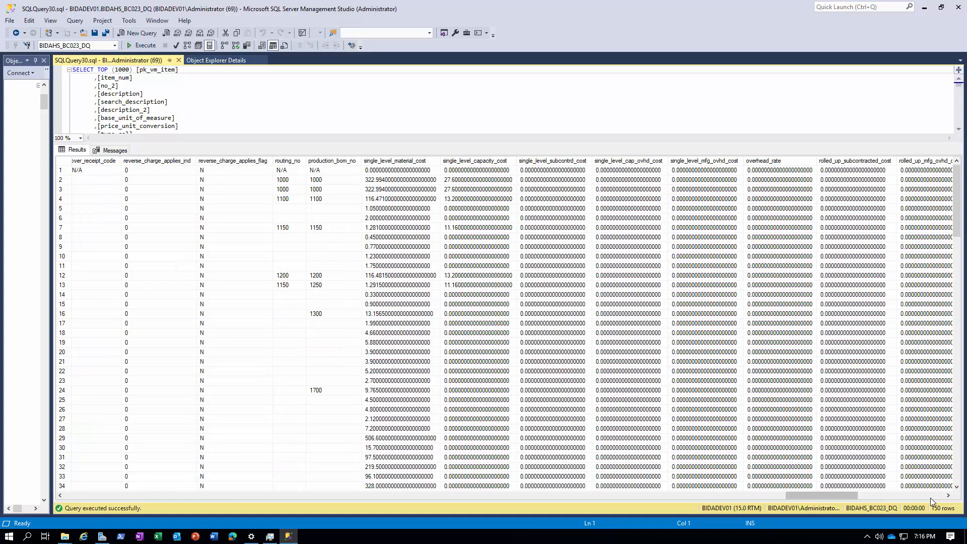
{"action": "left_click", "coordinate": [930, 498]}
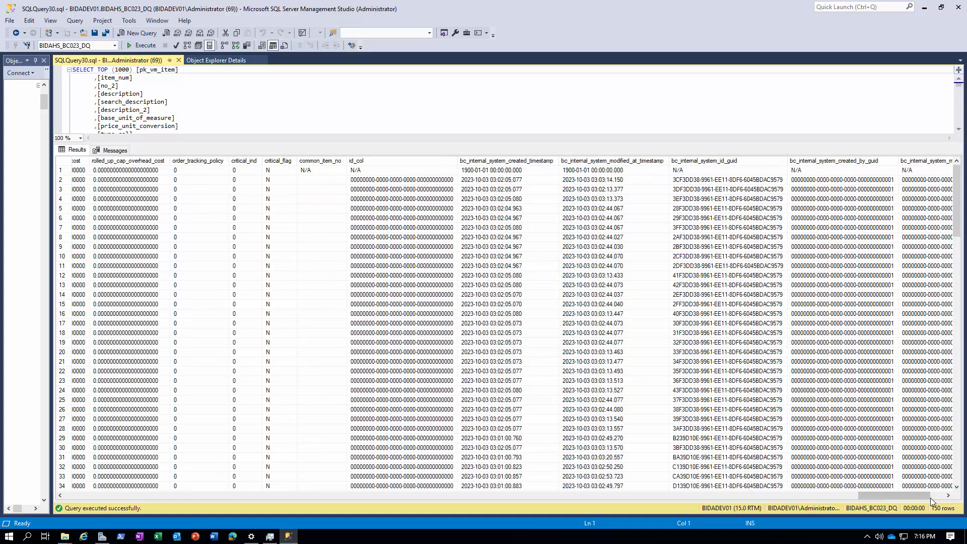
{"action": "left_click", "coordinate": [941, 496]}
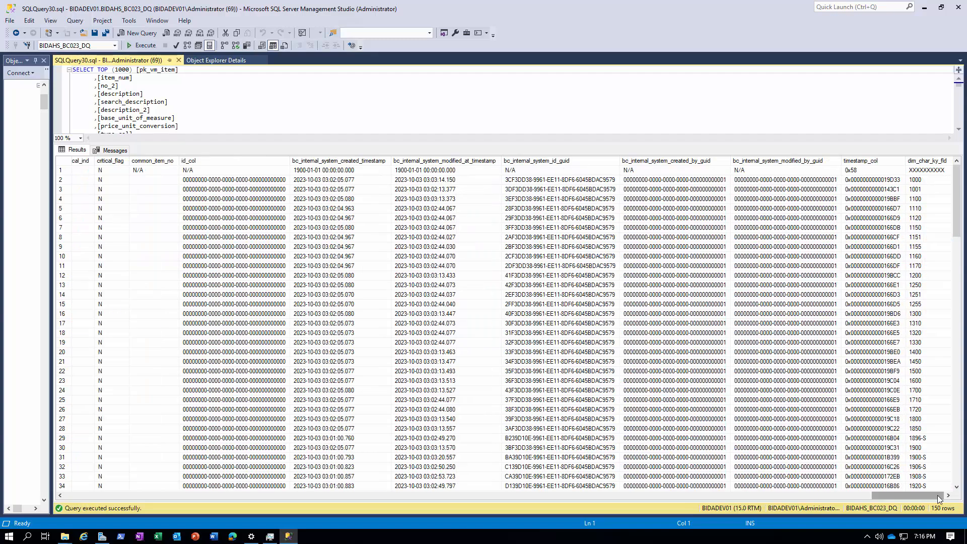
{"action": "left_click", "coordinate": [71, 496]}
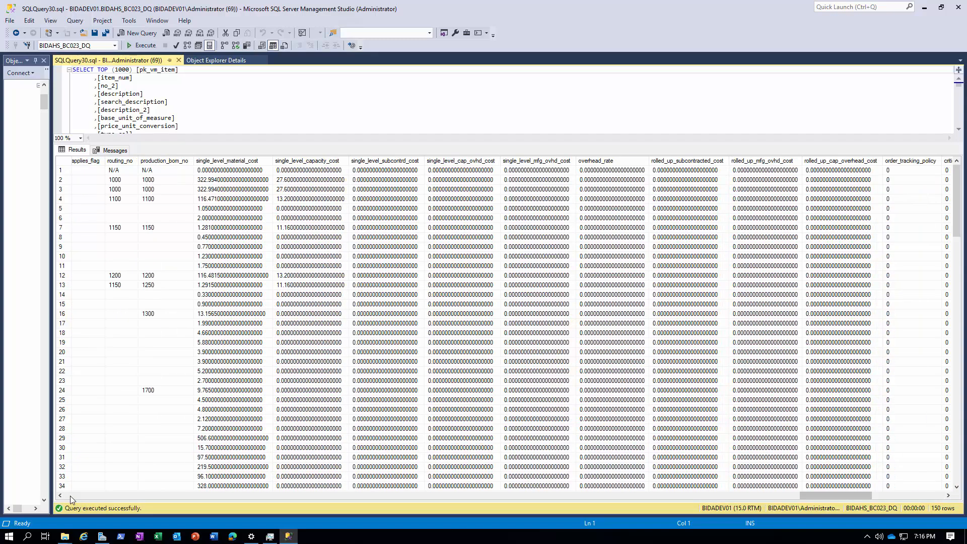
{"action": "left_click", "coordinate": [71, 496]}
{"action": "left_click", "coordinate": [71, 496]}
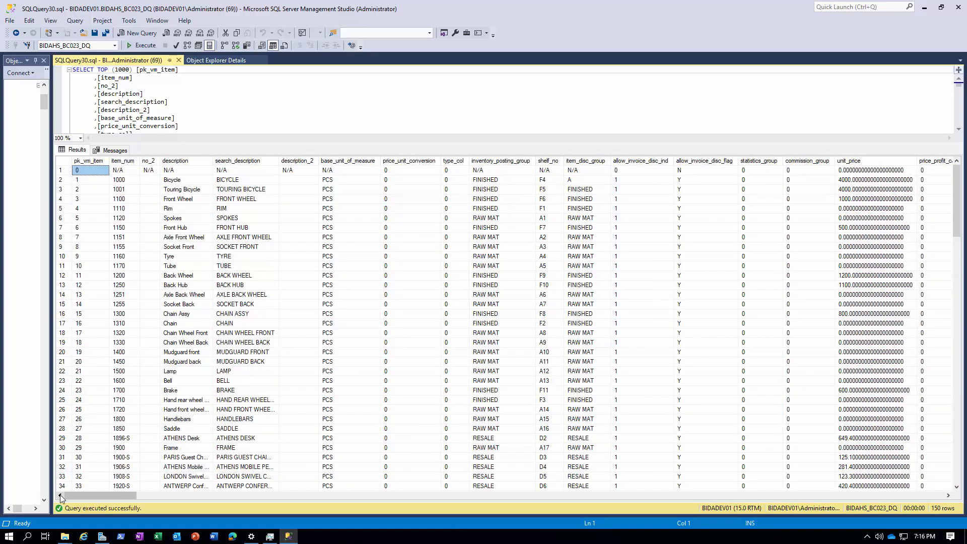
Step: Query the top 1000 rows of the vm_item_category_01 view and select the first result row
{"action": "left_click", "coordinate": [213, 60]}
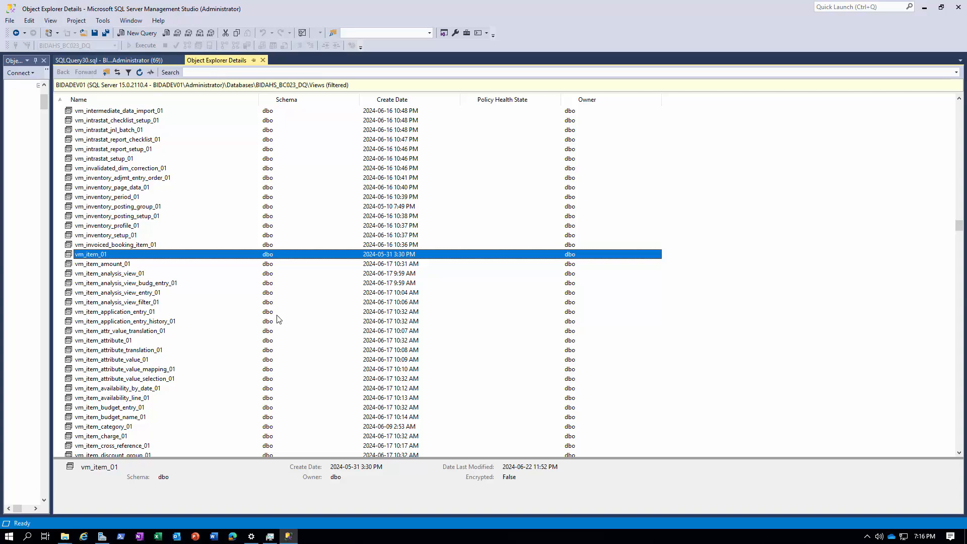
{"action": "left_click", "coordinate": [112, 428]}
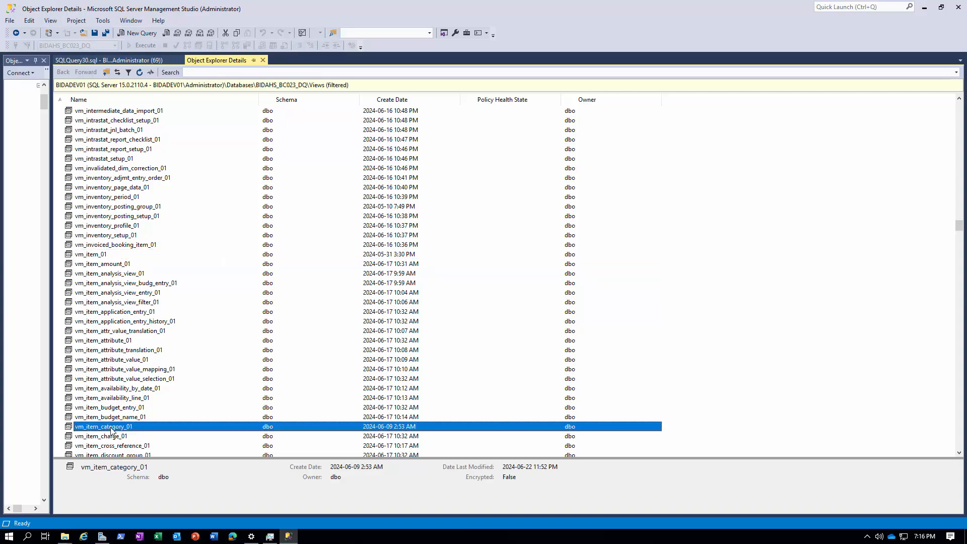
{"action": "right_click", "coordinate": [112, 428]}
{"action": "left_click", "coordinate": [152, 370]}
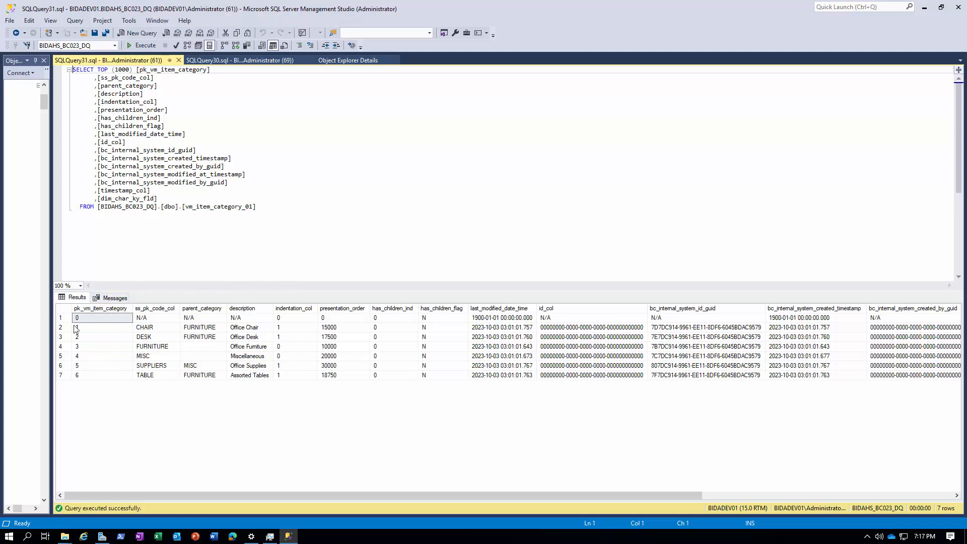
{"action": "left_click", "coordinate": [61, 319]}
{"action": "left_click", "coordinate": [61, 320]}
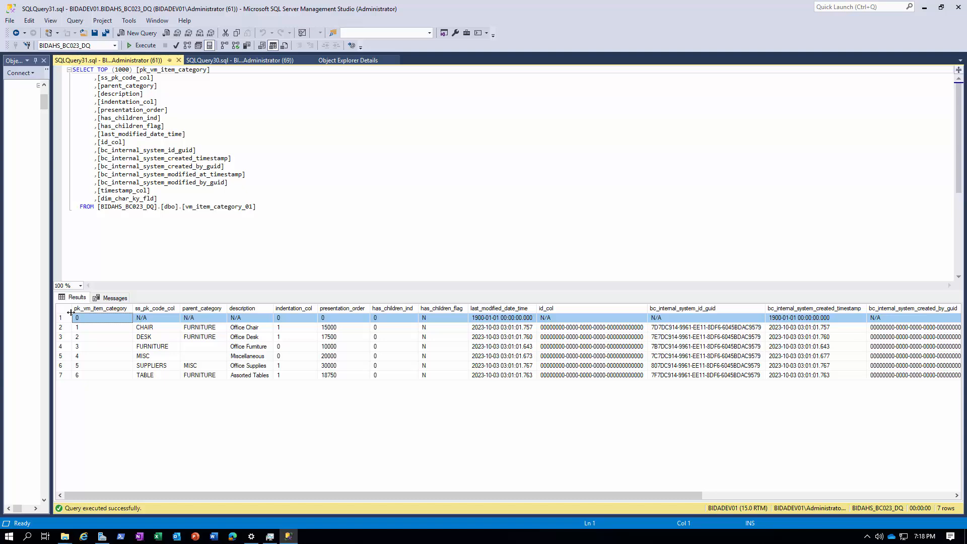
Step: Find the vm_day view in the filtered list of views and query its top 1000 rows
{"action": "left_click", "coordinate": [345, 61]}
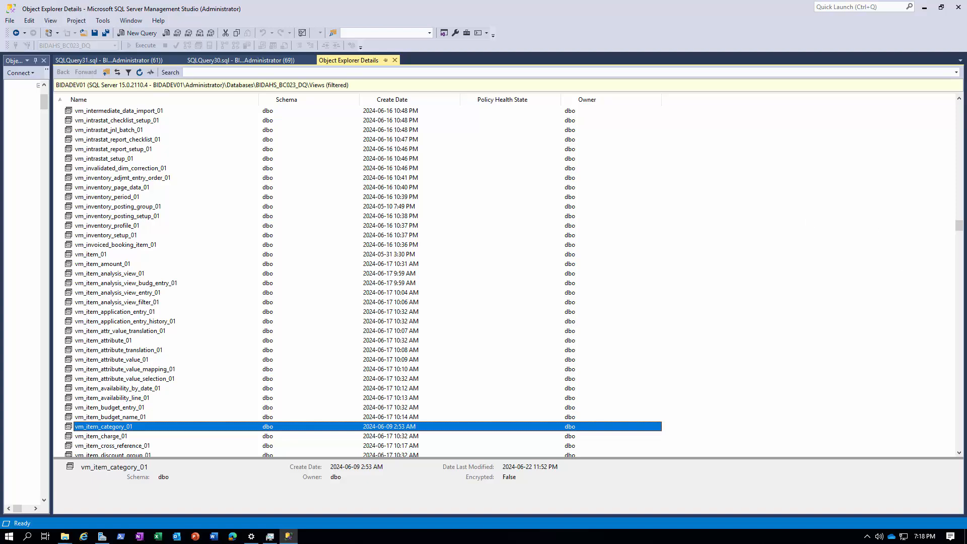
{"action": "left_click_drag", "start_coordinate": [958, 230], "coordinate": [957, 168]}
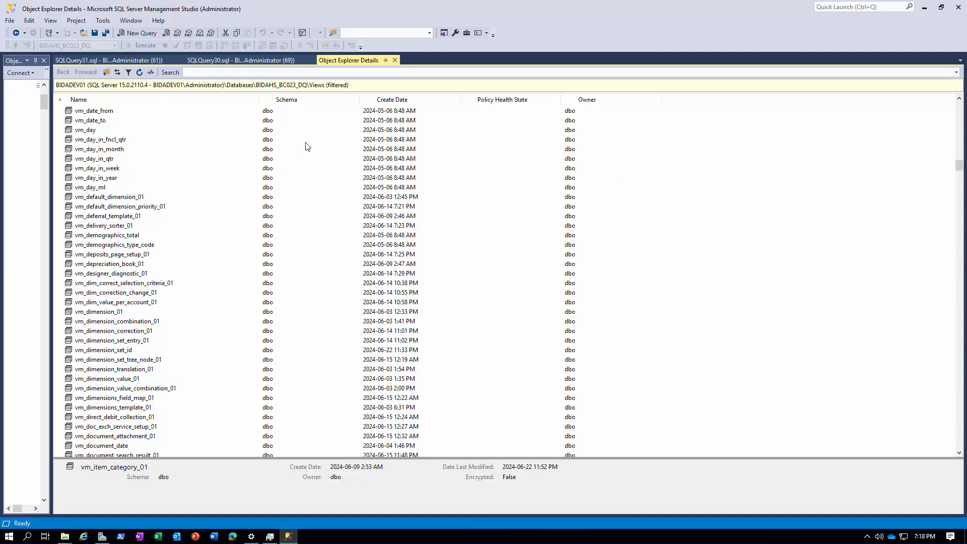
{"action": "left_click", "coordinate": [92, 131]}
{"action": "right_click", "coordinate": [92, 133]}
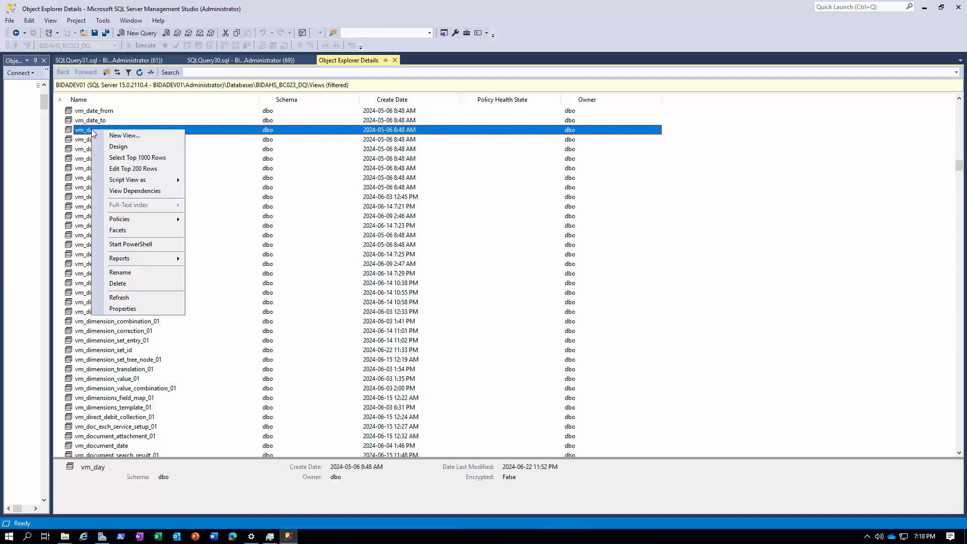
{"action": "left_click", "coordinate": [153, 158]}
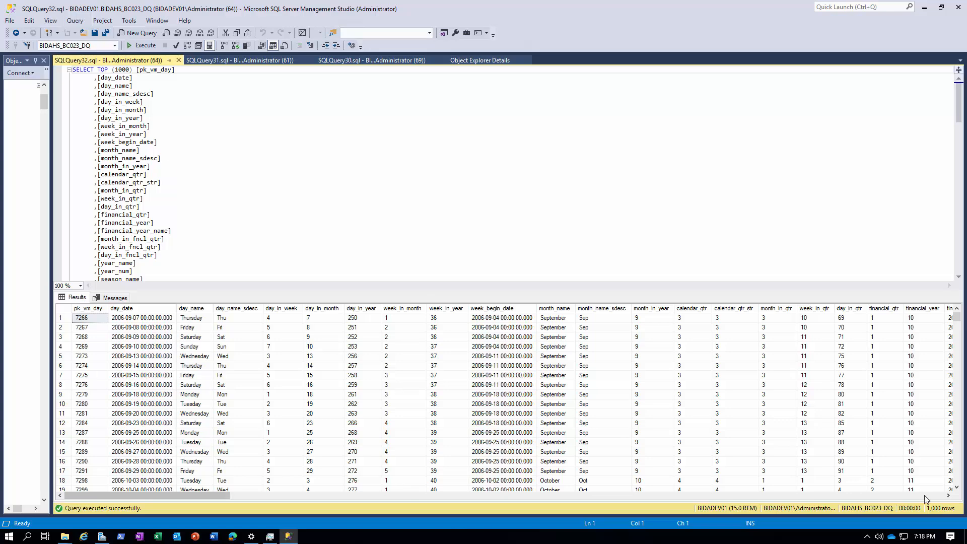
Step: Examine the columns of the vm_day results, from the financial year fields through to report_ind_01
{"action": "left_click", "coordinate": [924, 495]}
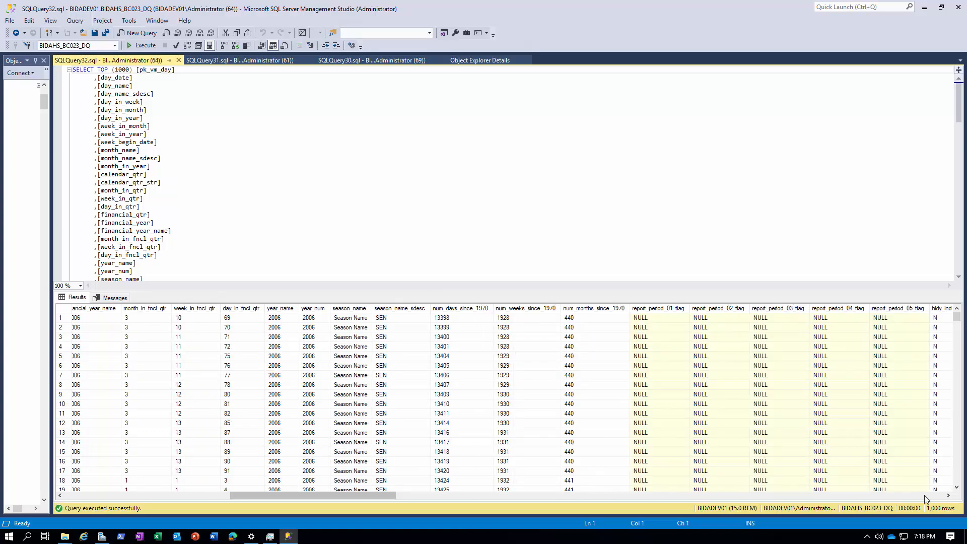
{"action": "left_click", "coordinate": [924, 495]}
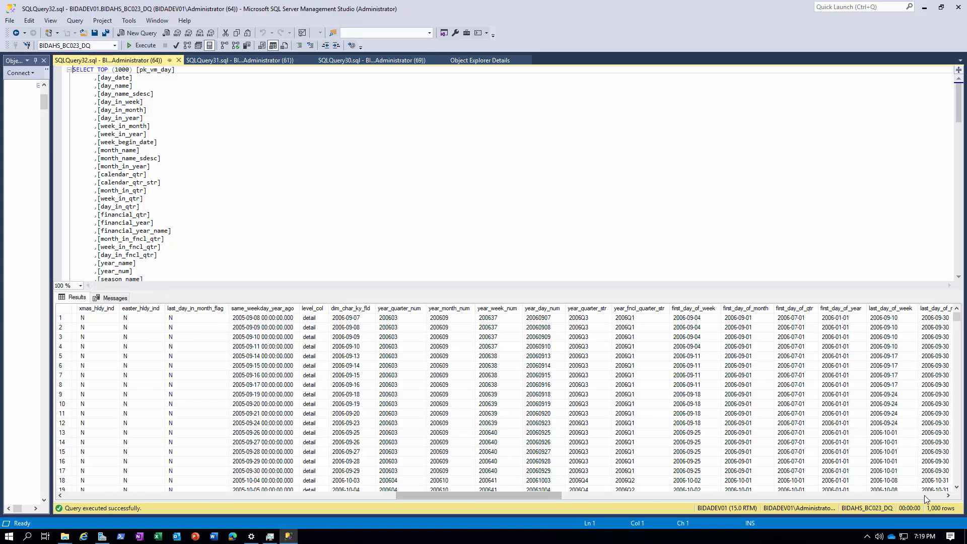
{"action": "left_click", "coordinate": [924, 494]}
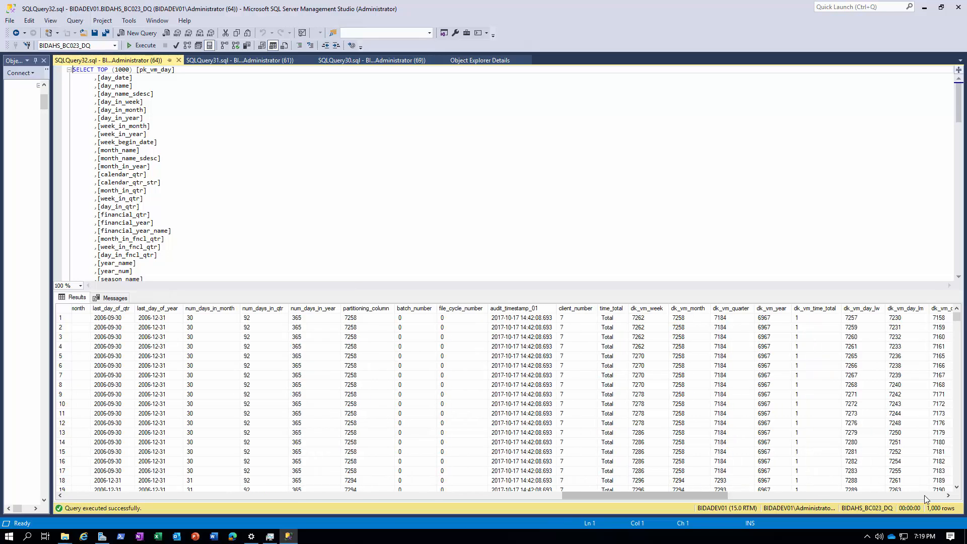
{"action": "left_click", "coordinate": [924, 495]}
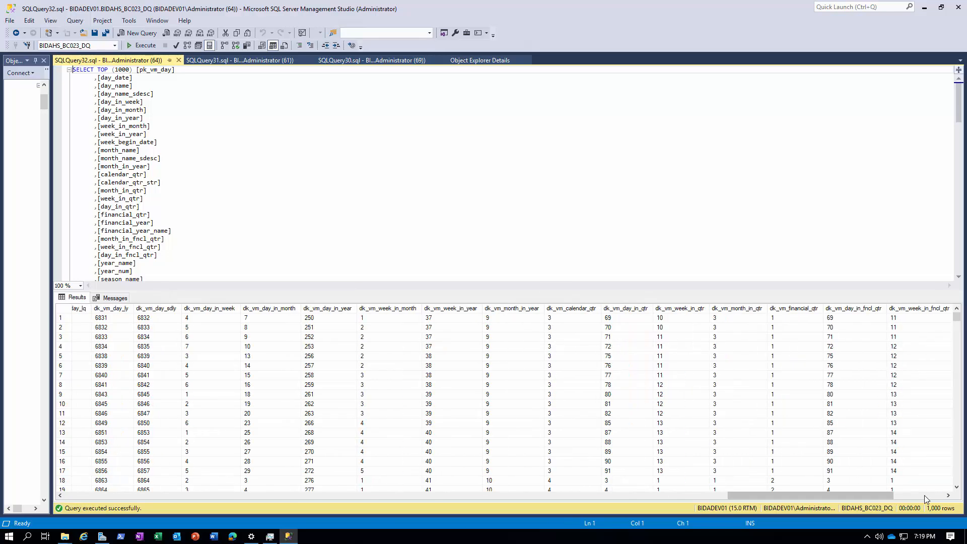
{"action": "left_click", "coordinate": [933, 495]}
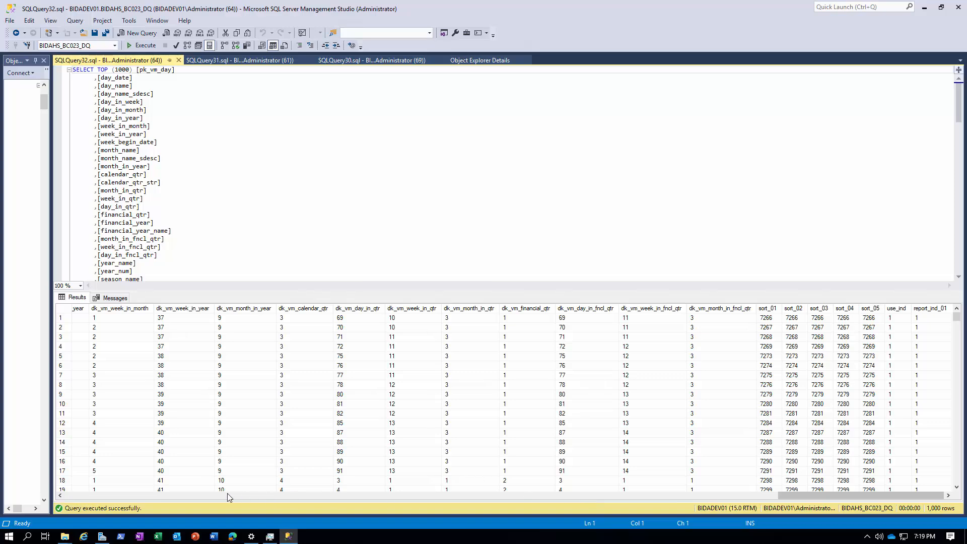
Step: Find the vm_month view in the filtered list of views and query its top 1000 rows
{"action": "left_click", "coordinate": [77, 495]}
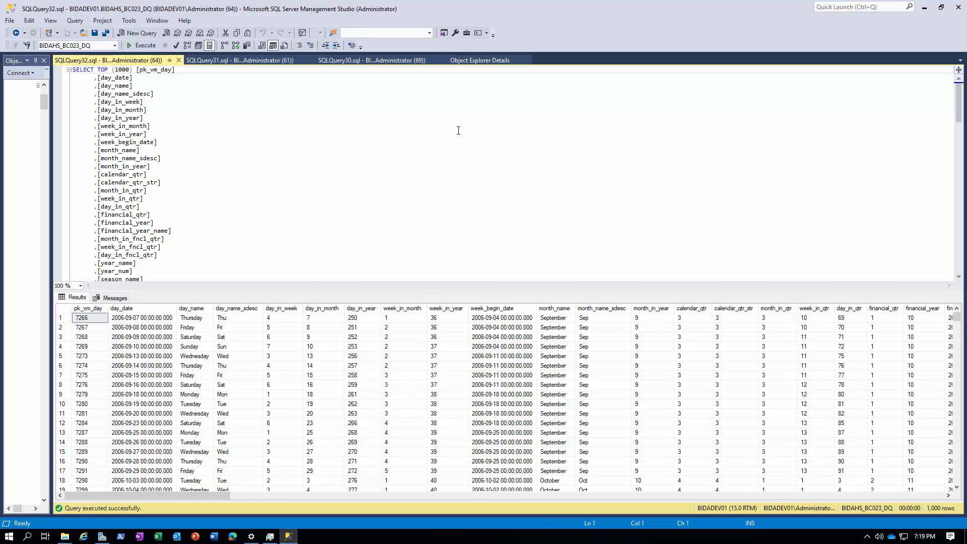
{"action": "left_click", "coordinate": [474, 61]}
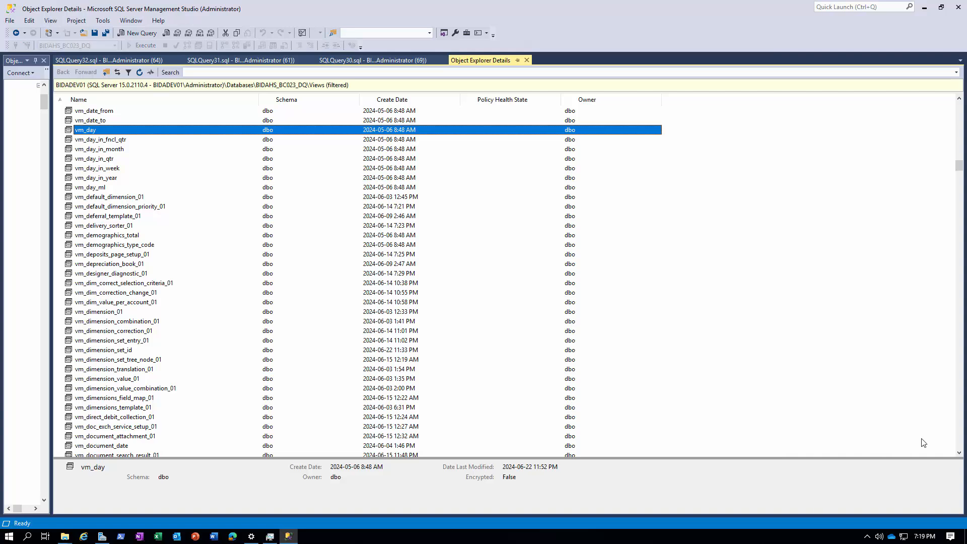
{"action": "scroll", "coordinate": [962, 439], "scroll_direction": "down", "scroll_amount": 20}
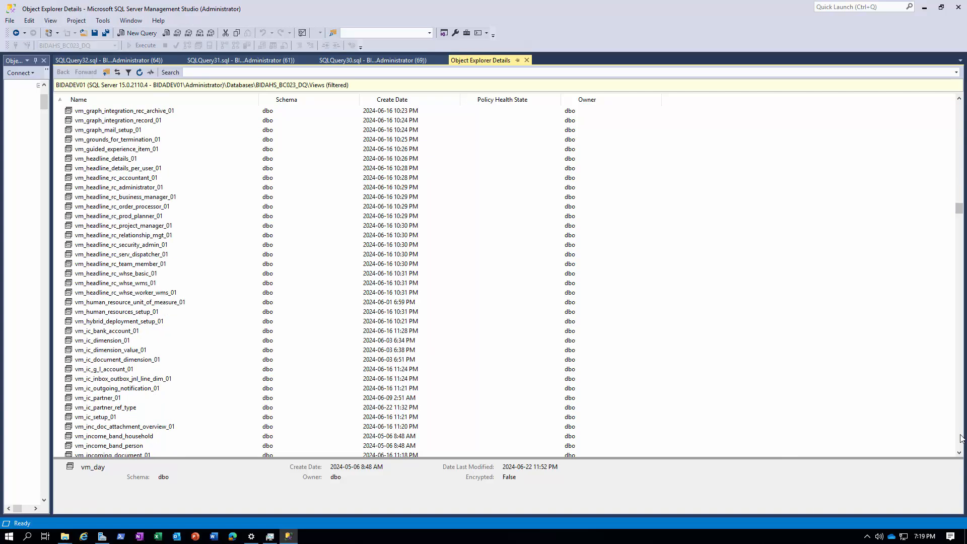
{"action": "scroll", "coordinate": [961, 438], "scroll_direction": "down", "scroll_amount": 18}
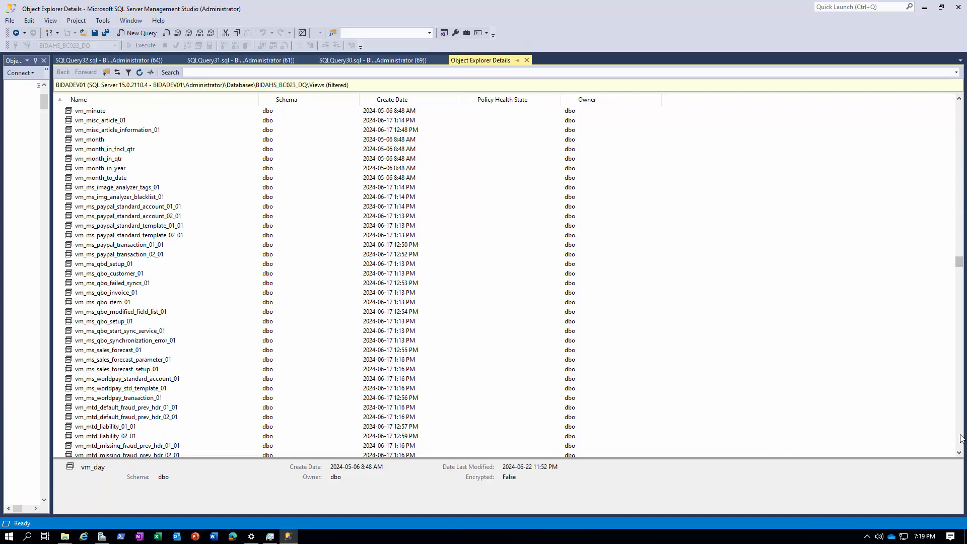
{"action": "left_click", "coordinate": [98, 141]}
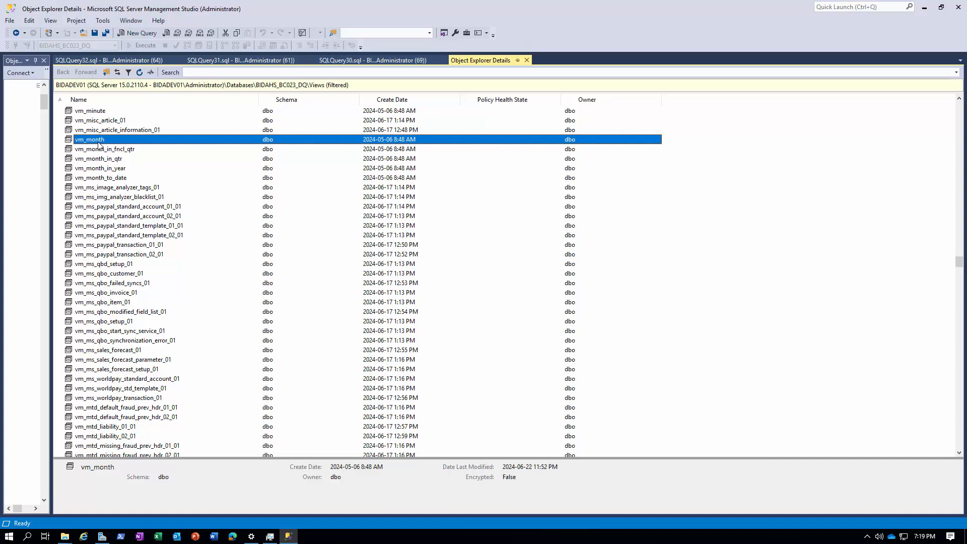
{"action": "right_click", "coordinate": [98, 145]}
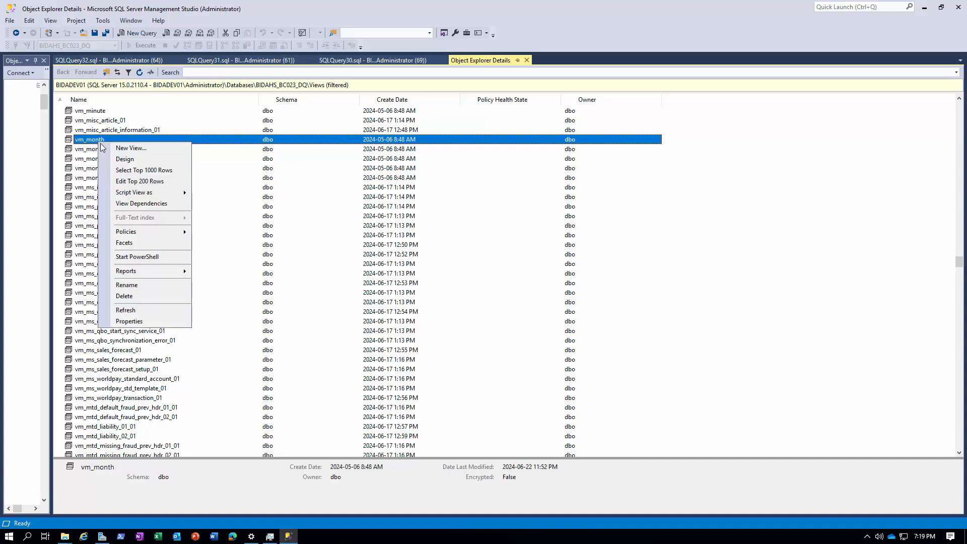
{"action": "left_click", "coordinate": [135, 172]}
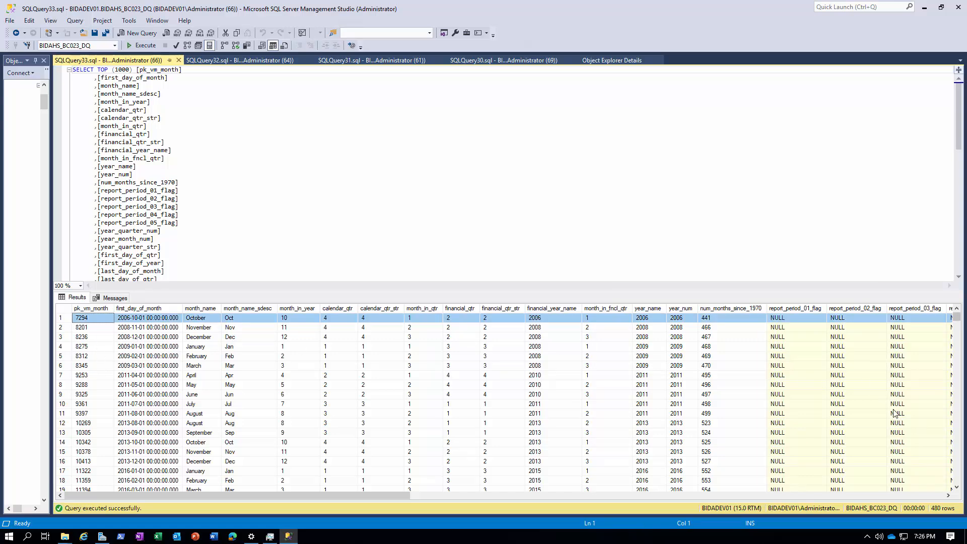
Step: Examine the columns of the vm_month results through to report_ind_01, and return to the pk_vm_month column
{"action": "left_click", "coordinate": [916, 497]}
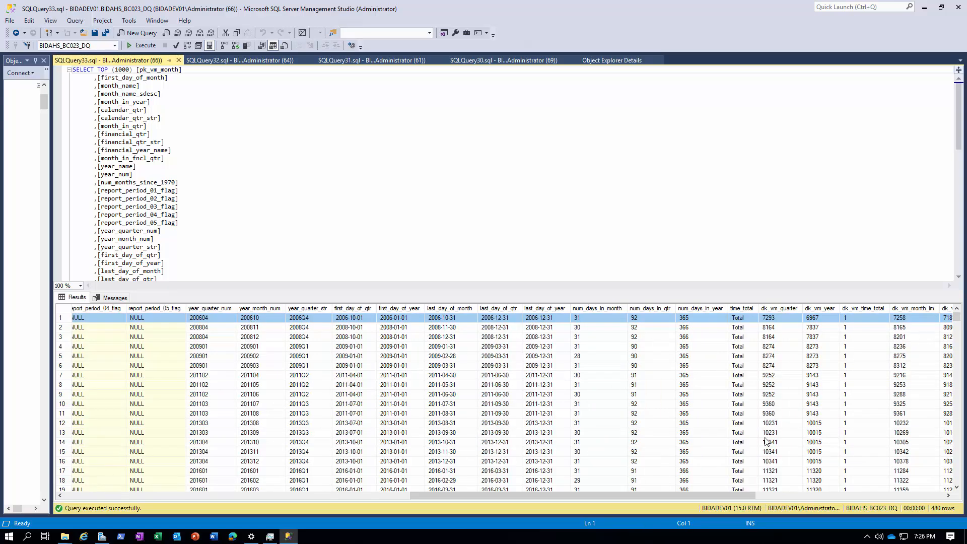
{"action": "left_click", "coordinate": [921, 495]}
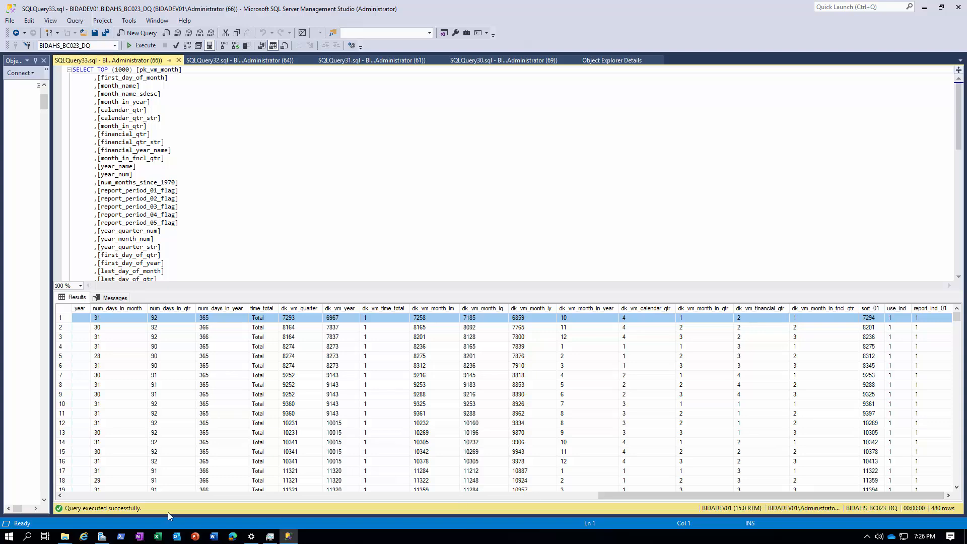
{"action": "left_click", "coordinate": [68, 497]}
{"action": "left_click", "coordinate": [67, 497]}
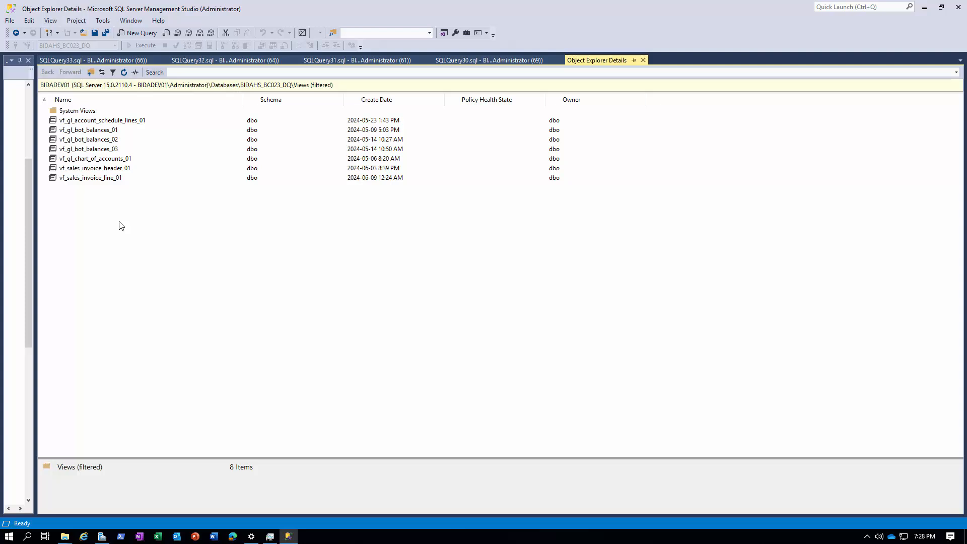
Step: Query the top 1000 rows of the vf_sales_invoice_line_01 view and enlarge the results area to show more rows
{"action": "left_click", "coordinate": [89, 179]}
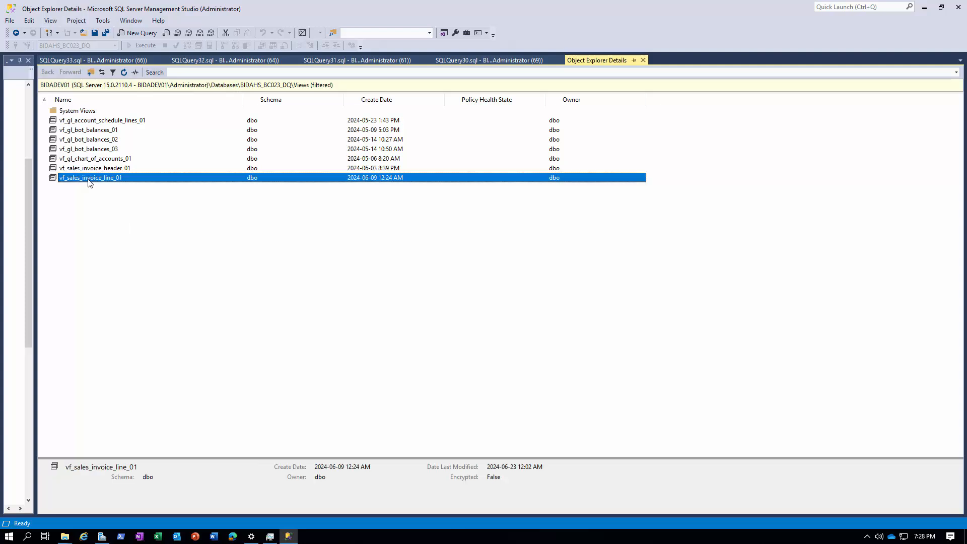
{"action": "right_click", "coordinate": [88, 178]}
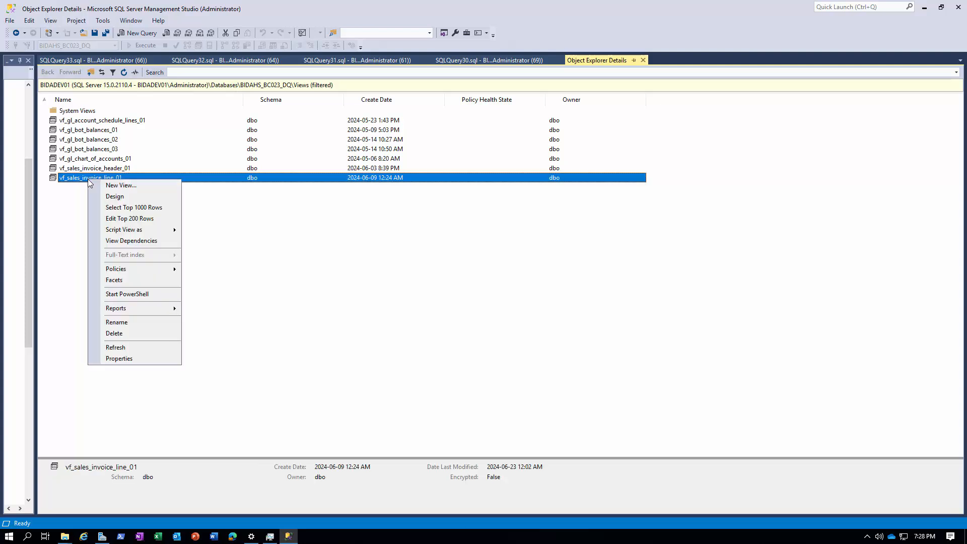
{"action": "left_click", "coordinate": [127, 208]}
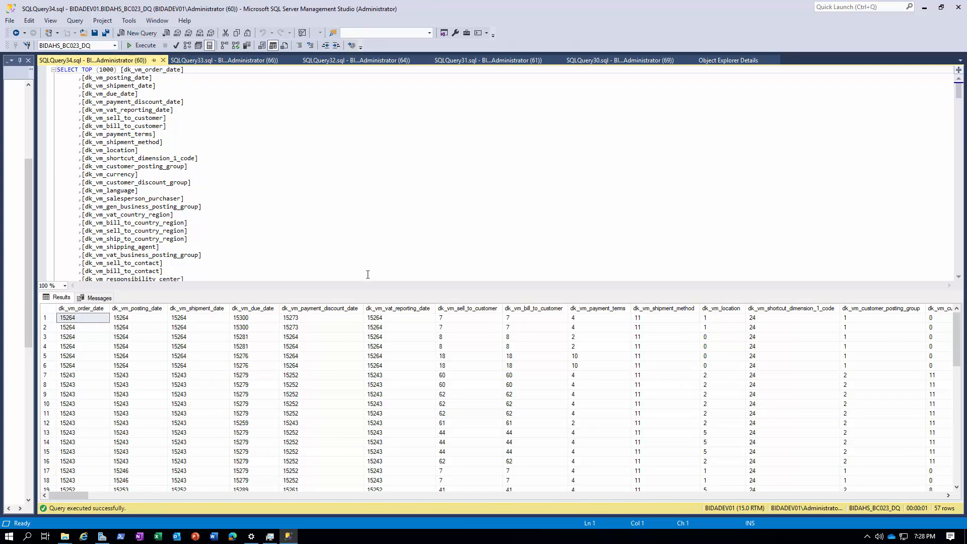
{"action": "left_click_drag", "start_coordinate": [365, 291], "coordinate": [363, 104]}
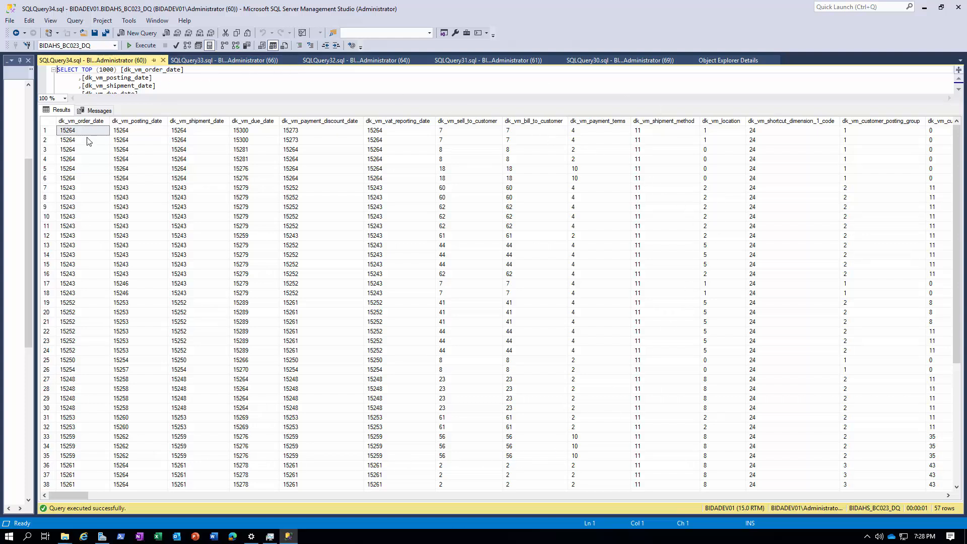
Step: Examine the dk_vm_ key columns of the sales invoice line results, including dk_vm_sell_to_customer, through to the header bill-to and ship-to columns
{"action": "left_click", "coordinate": [71, 131]}
{"action": "left_click", "coordinate": [467, 122]}
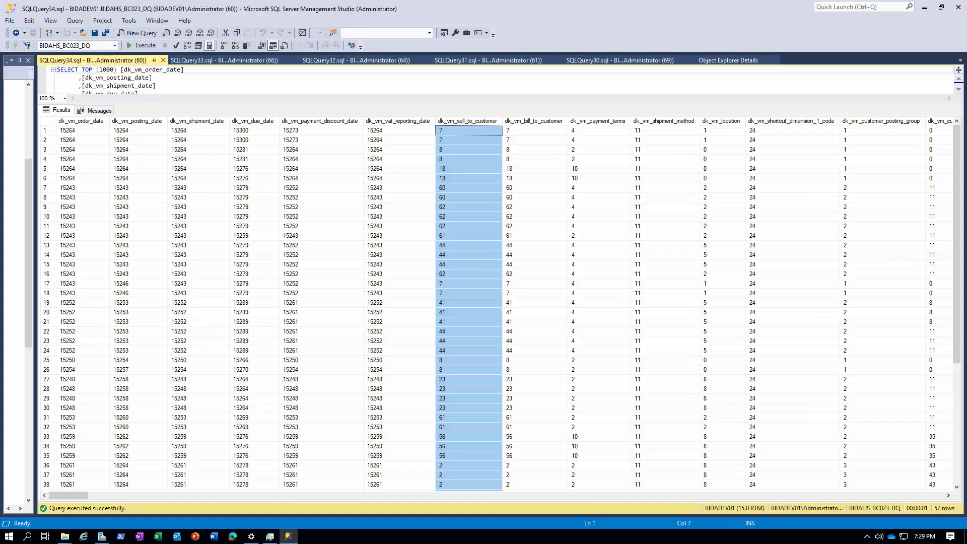
{"action": "left_click", "coordinate": [922, 496]}
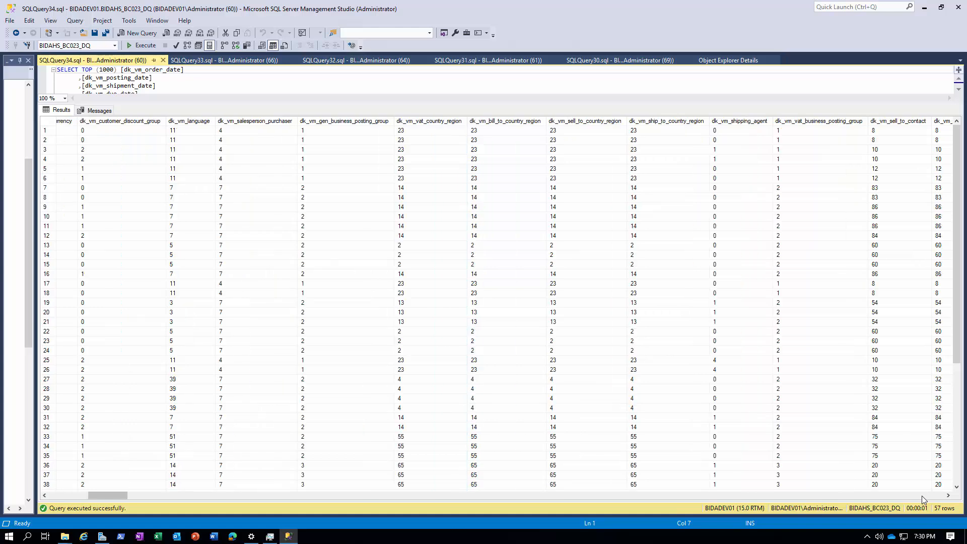
{"action": "left_click", "coordinate": [922, 496]}
{"action": "left_click", "coordinate": [922, 496]}
{"action": "left_click", "coordinate": [921, 495]}
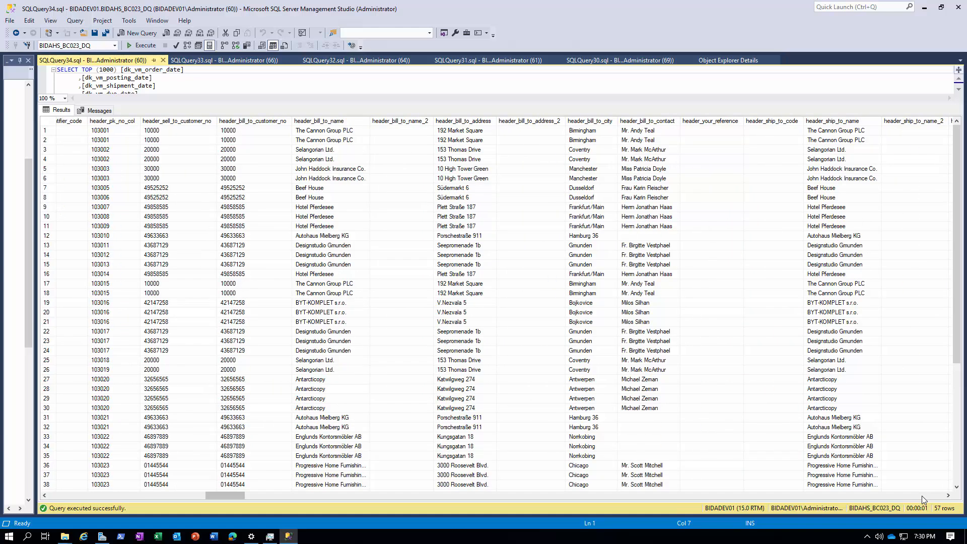
{"action": "left_click", "coordinate": [949, 496]}
{"action": "left_click", "coordinate": [948, 496]}
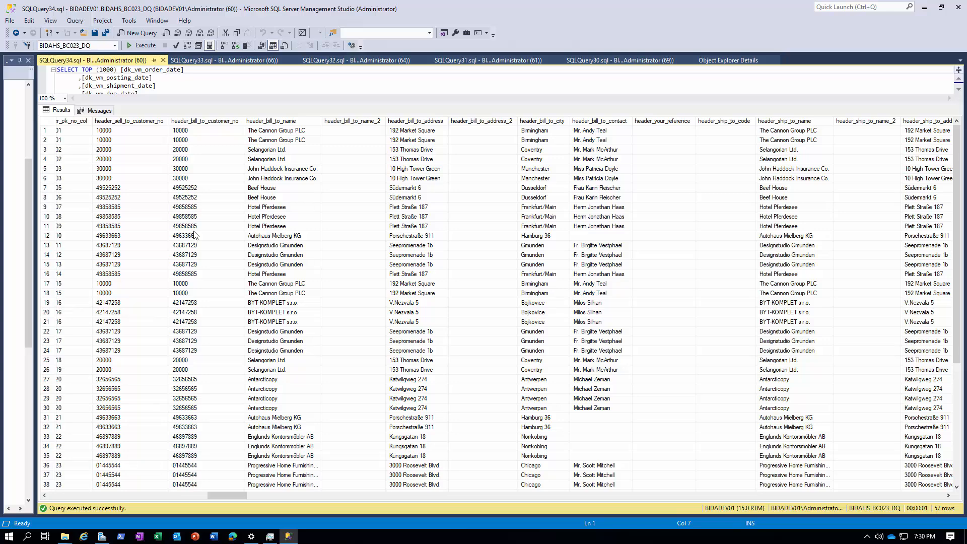
Step: Examine the remaining header_ columns of the sales invoice line results and the line_ columns through to line_unit_price
{"action": "left_click", "coordinate": [930, 496]}
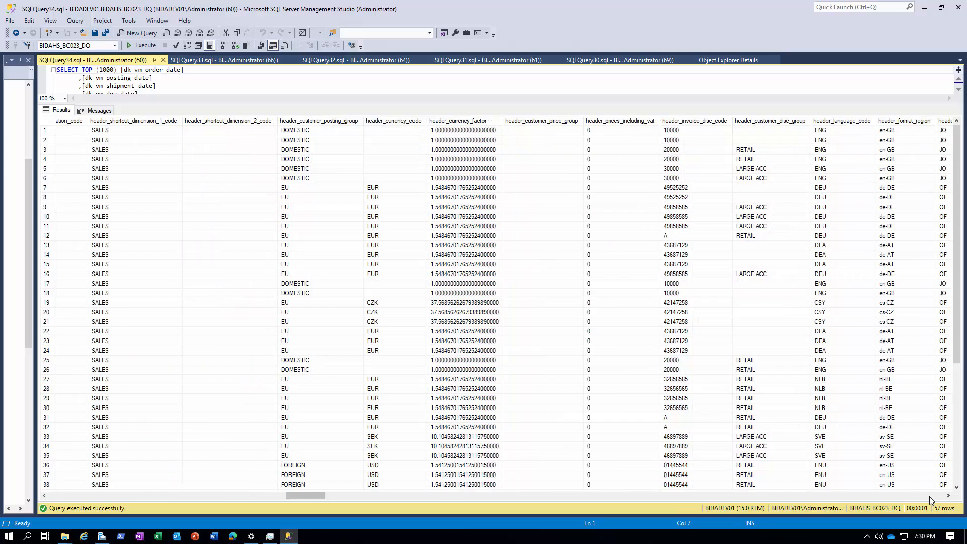
{"action": "left_click", "coordinate": [929, 496]}
{"action": "left_click", "coordinate": [930, 496]}
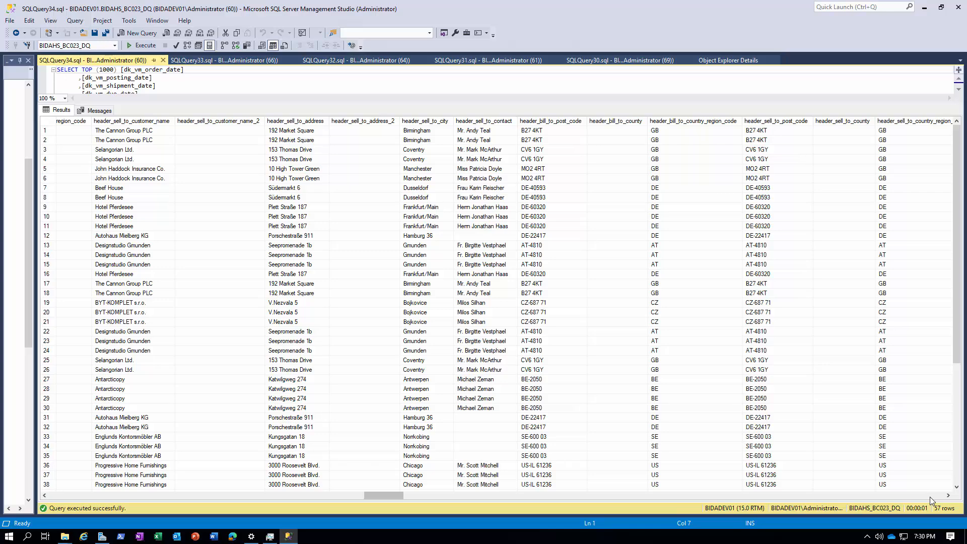
{"action": "left_click", "coordinate": [931, 497]}
{"action": "left_click", "coordinate": [930, 497]}
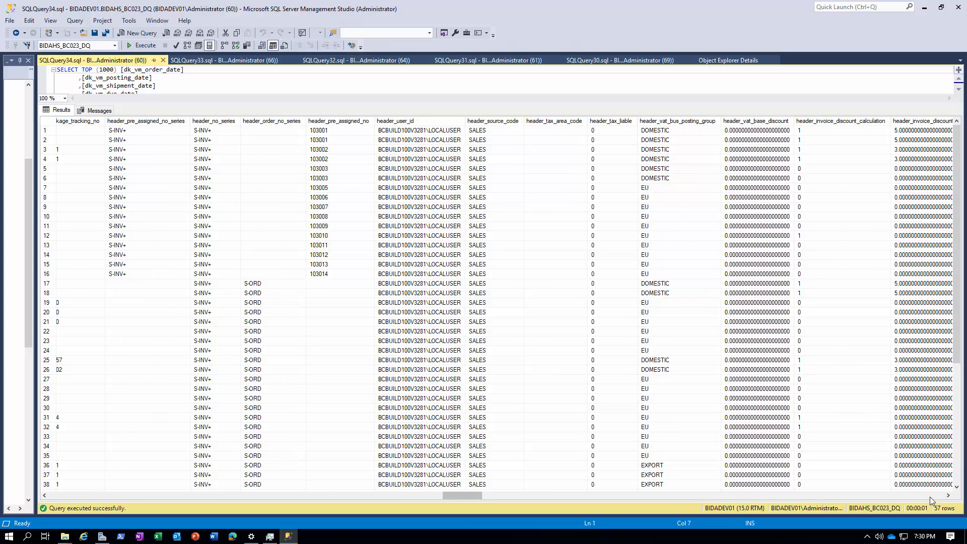
{"action": "left_click", "coordinate": [930, 497]}
{"action": "left_click", "coordinate": [930, 496]}
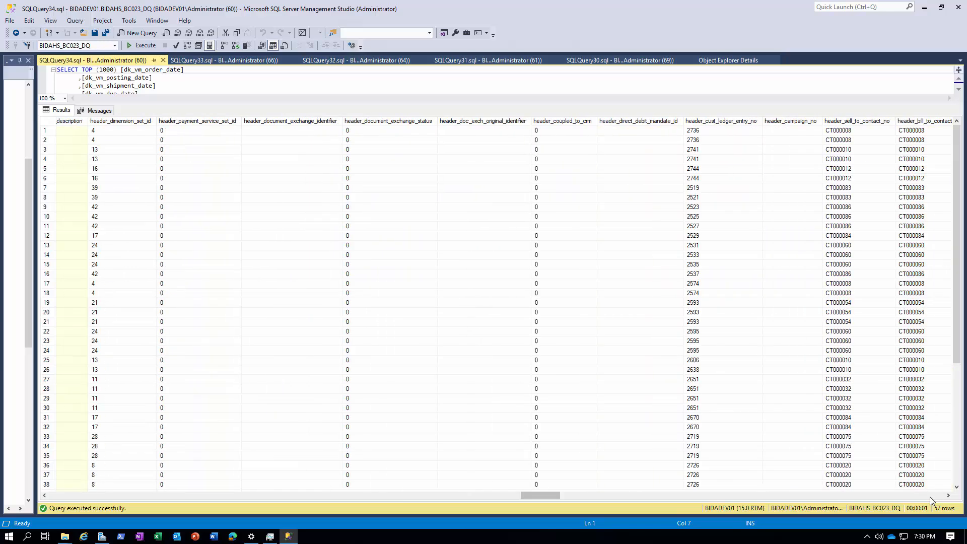
{"action": "left_click", "coordinate": [930, 497]}
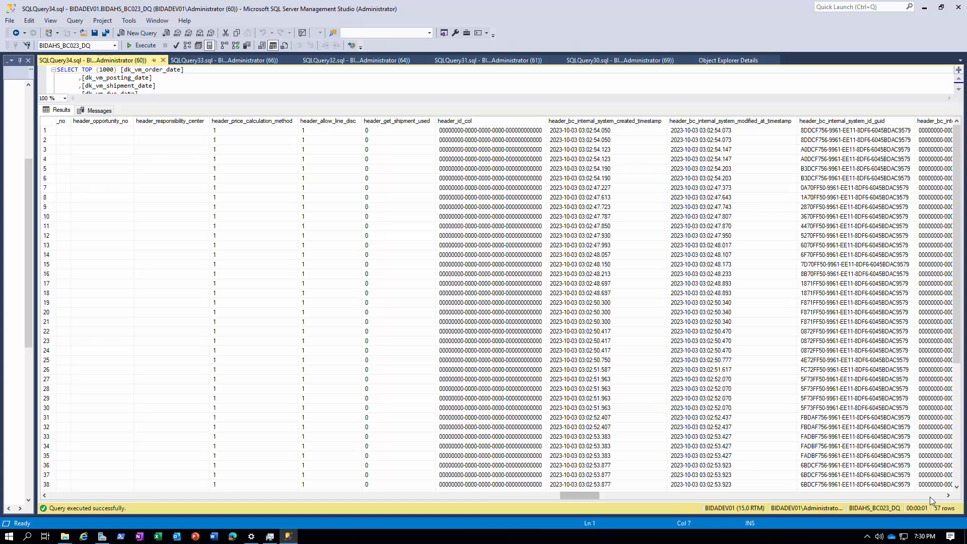
{"action": "left_click", "coordinate": [930, 497]}
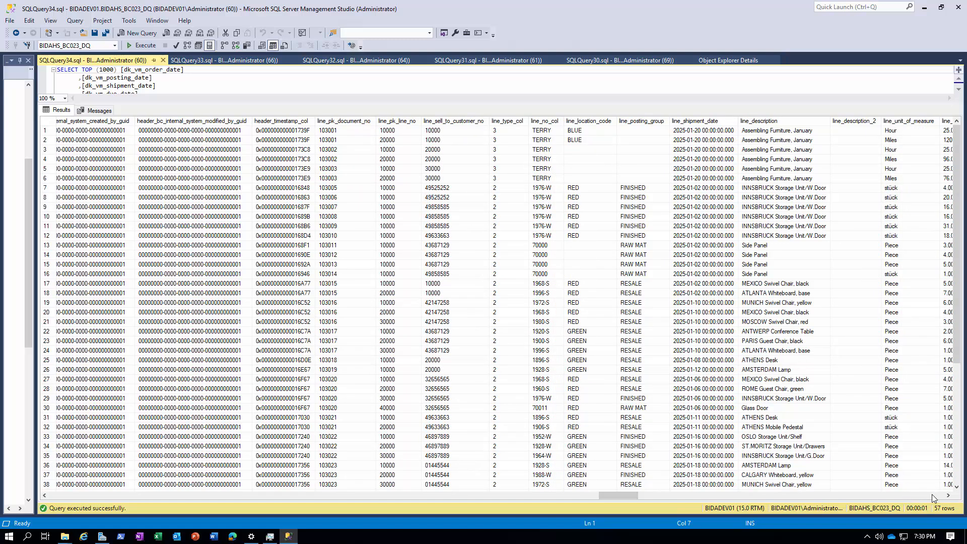
{"action": "left_click", "coordinate": [948, 495]}
{"action": "left_click", "coordinate": [948, 496]}
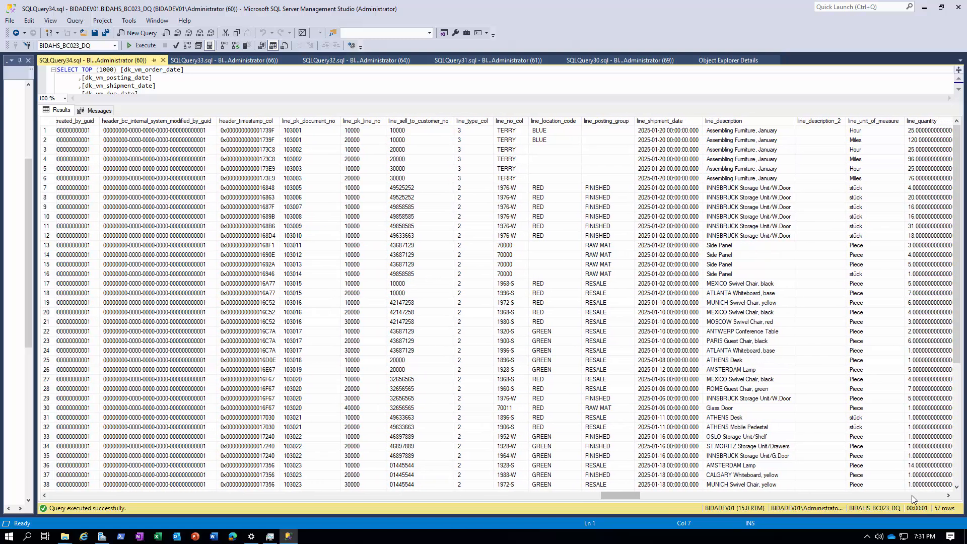
{"action": "left_click_drag", "start_coordinate": [634, 498], "coordinate": [638, 497]}
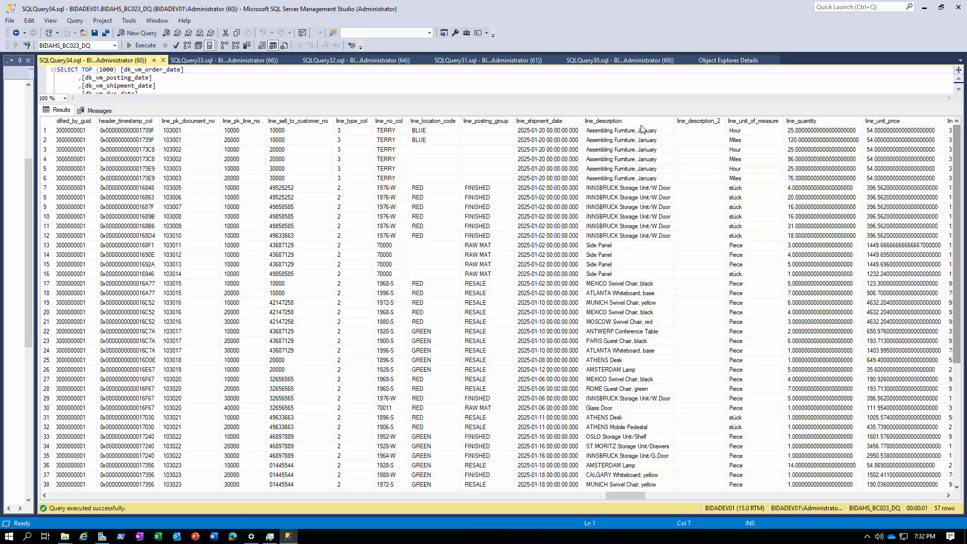
Step: Script the vf_sales_invoice_line_01 view as CREATE OR ALTER to a new query window
{"action": "left_click", "coordinate": [727, 61]}
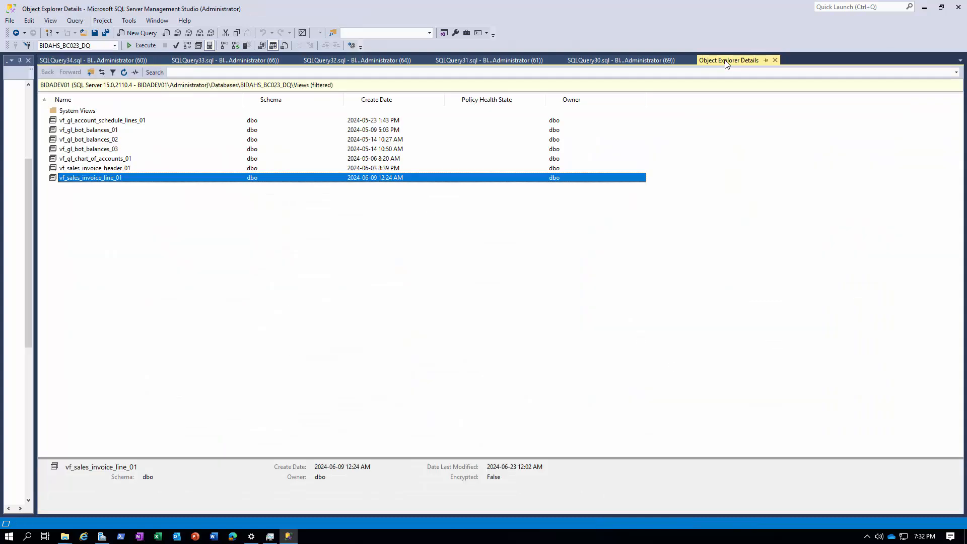
{"action": "right_click", "coordinate": [107, 184]}
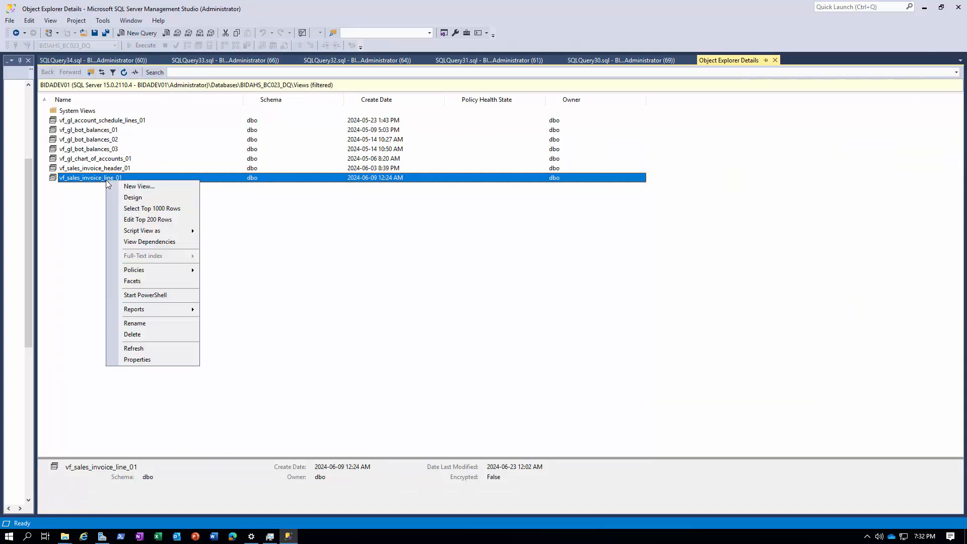
{"action": "mouse_move", "coordinate": [162, 235]}
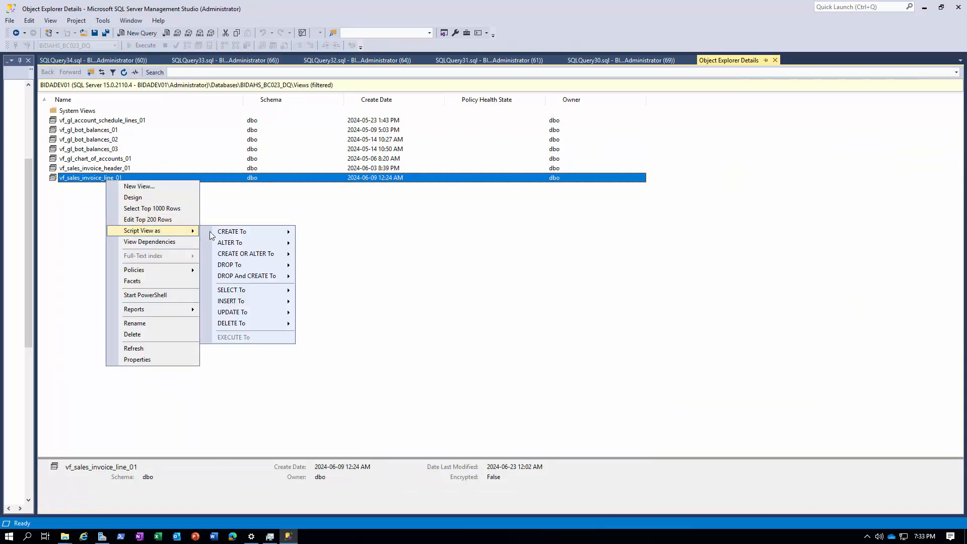
{"action": "mouse_move", "coordinate": [260, 256]}
{"action": "left_click", "coordinate": [347, 256]}
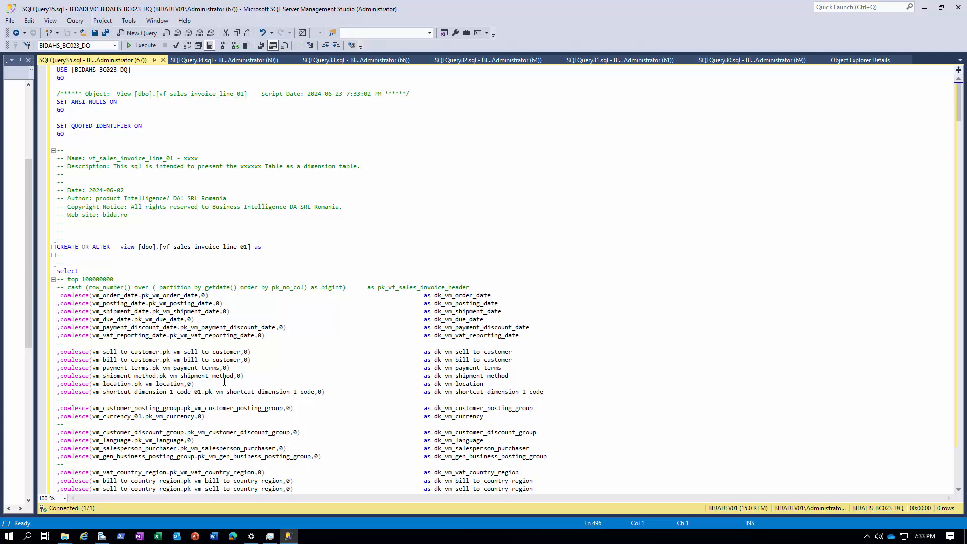
Step: Examine the scripted vf_sales_invoice_line_01 definition from the coalesced dk_vm_ keys through the header and line columns to its final joins
{"action": "left_click", "coordinate": [961, 483]}
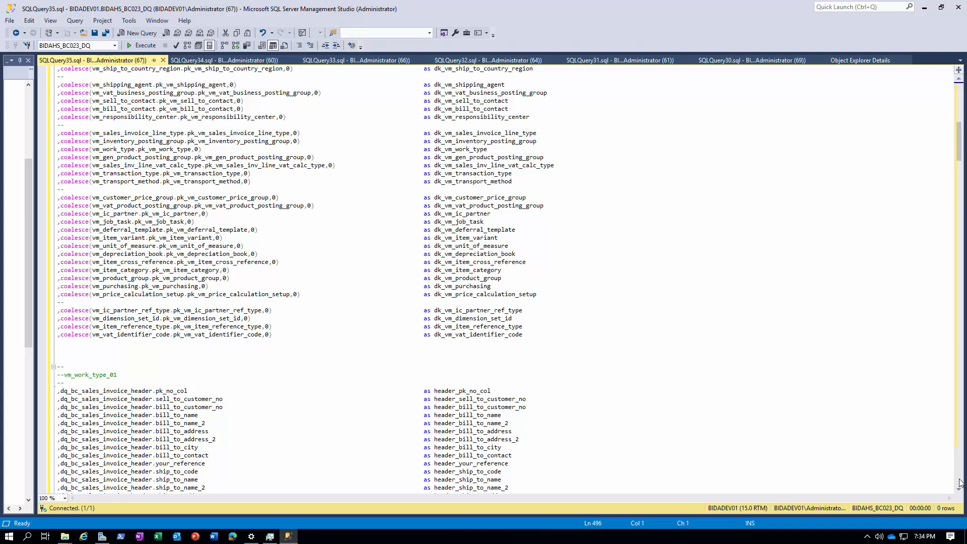
{"action": "left_click", "coordinate": [960, 483]}
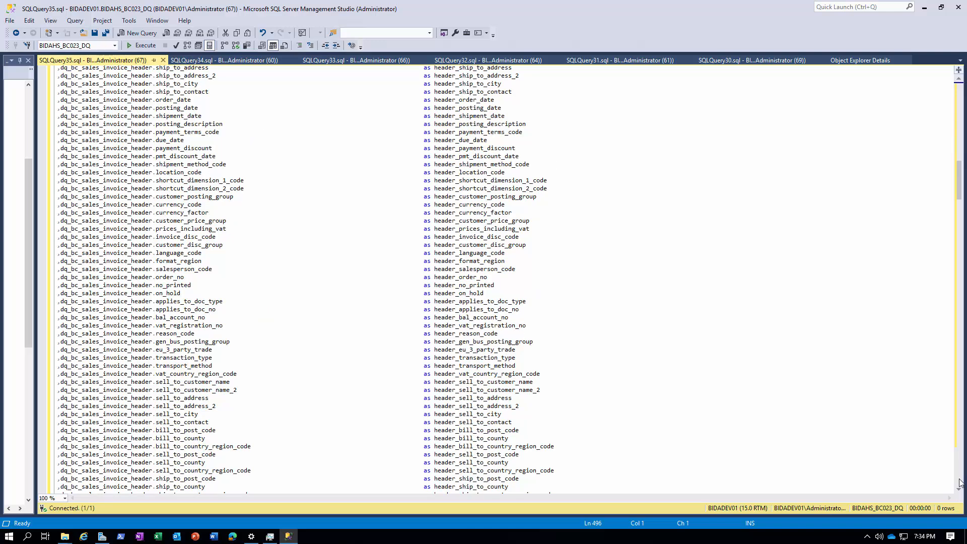
{"action": "left_click", "coordinate": [960, 482]}
{"action": "left_click", "coordinate": [960, 483]}
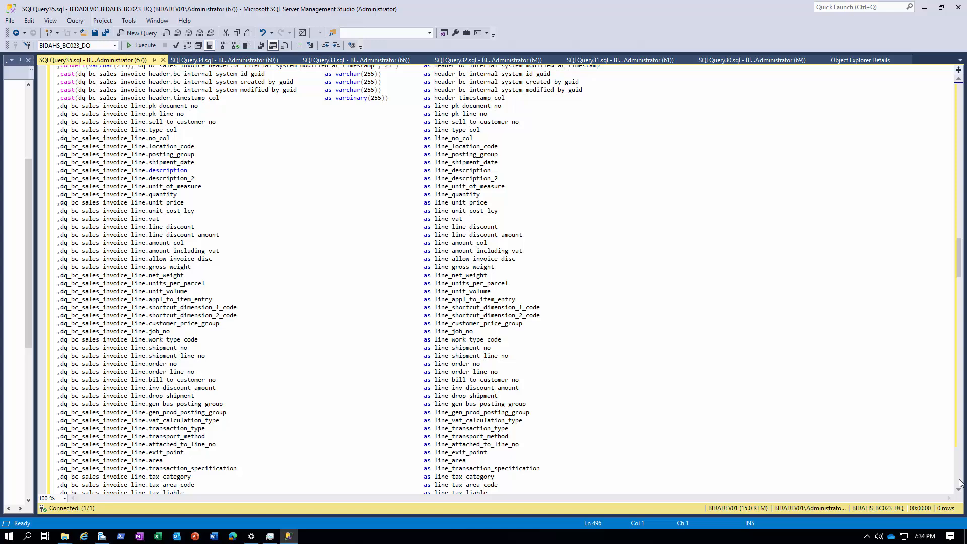
{"action": "left_click", "coordinate": [960, 483]}
{"action": "left_click", "coordinate": [960, 482]}
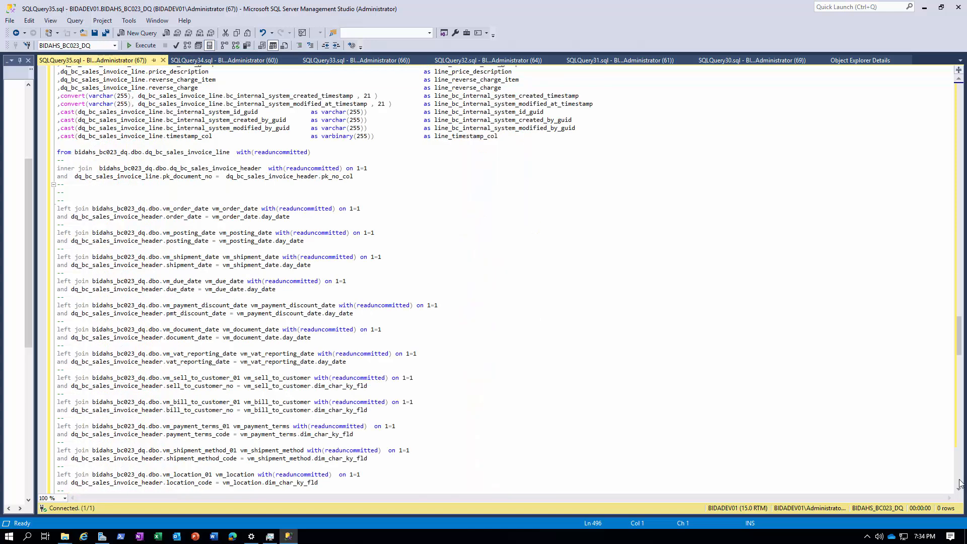
{"action": "left_click", "coordinate": [960, 482]}
{"action": "left_click", "coordinate": [960, 483]}
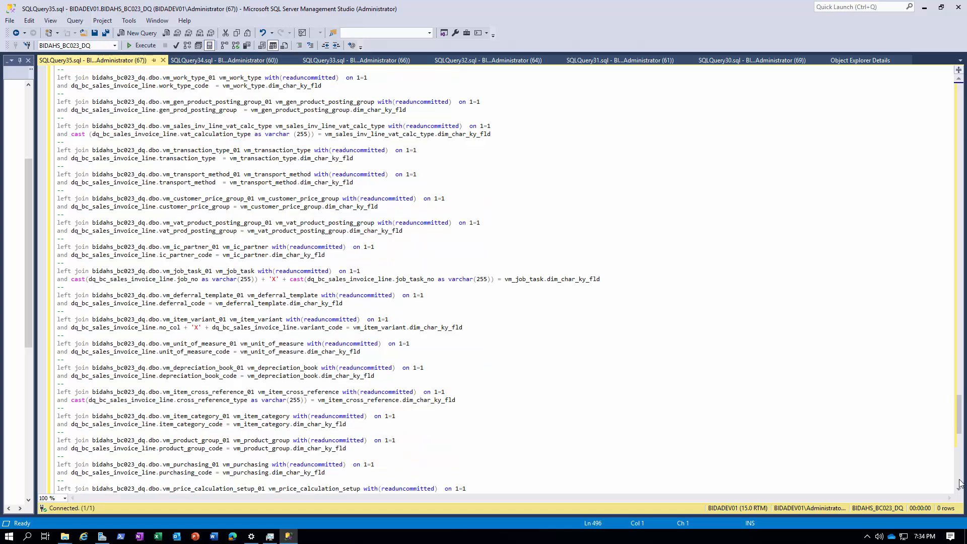
{"action": "left_click", "coordinate": [960, 483]}
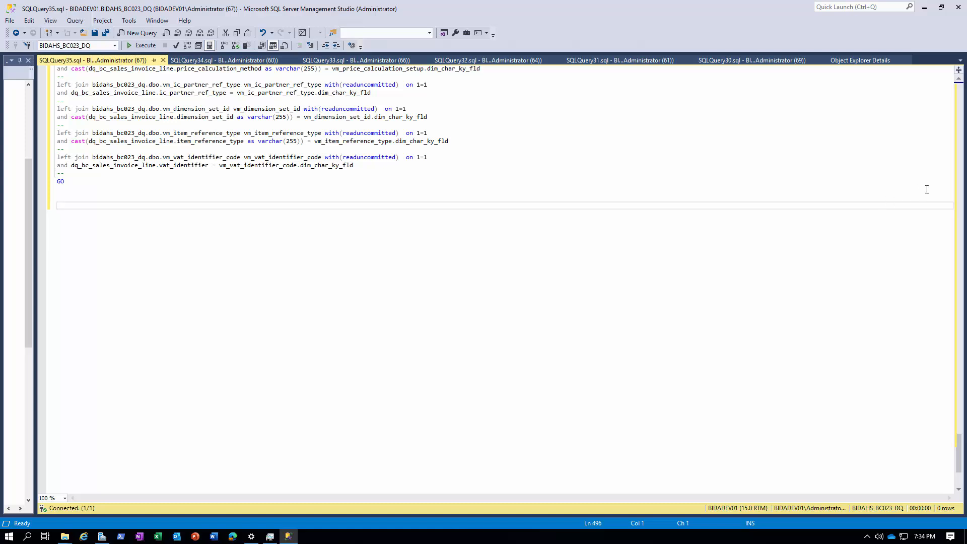
Step: Highlight the from clause on dq_bc_sales_invoice_line and the inner join to dq_bc_sales_invoice_header
{"action": "left_click", "coordinate": [961, 208]}
{"action": "left_click", "coordinate": [961, 208]}
{"action": "left_click", "coordinate": [961, 208]}
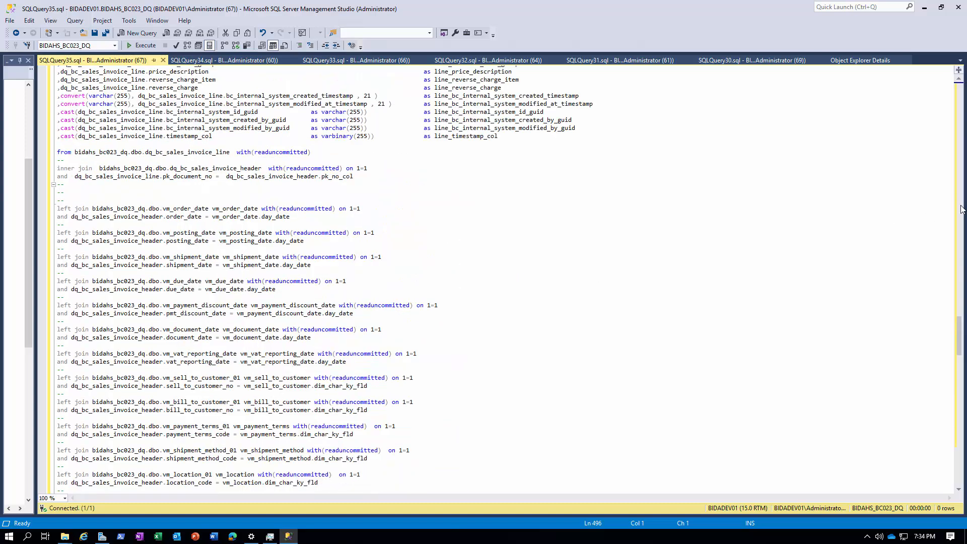
{"action": "left_click_drag", "start_coordinate": [326, 156], "coordinate": [49, 153]}
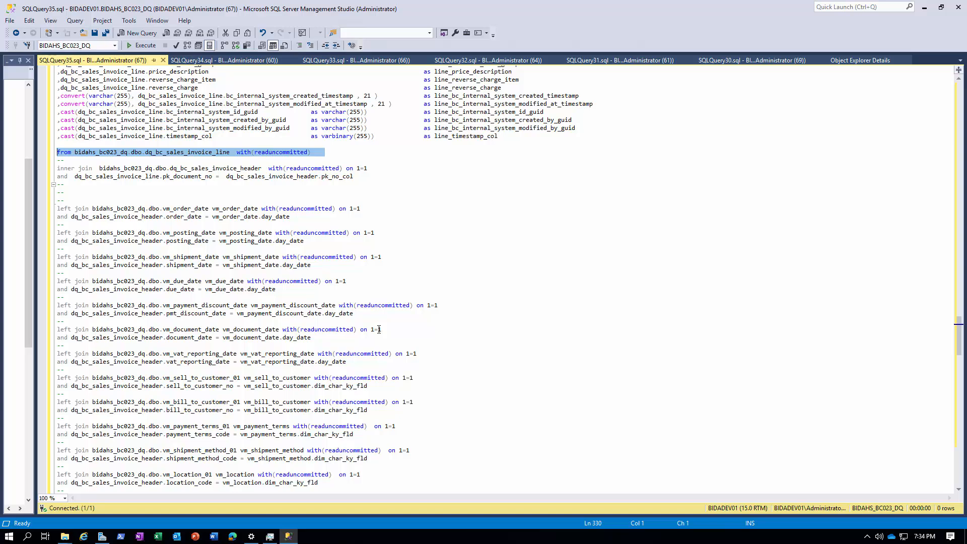
{"action": "left_click_drag", "start_coordinate": [368, 168], "coordinate": [57, 168]}
{"action": "left_click_drag", "start_coordinate": [357, 176], "coordinate": [44, 164]}
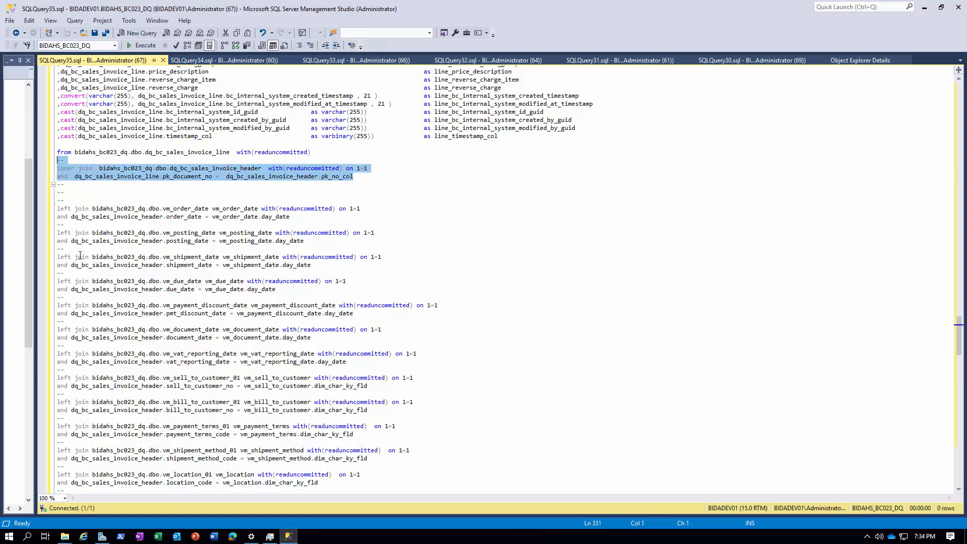
Step: Highlight the left joins to the dimension views, from vm_order_date through vm_currency_01
{"action": "left_click", "coordinate": [67, 193]}
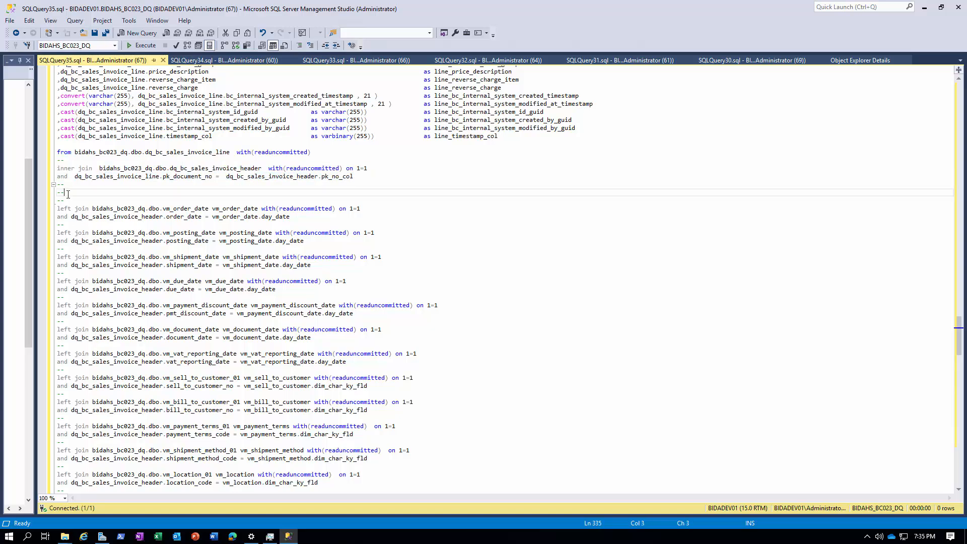
{"action": "left_click_drag", "start_coordinate": [95, 193], "coordinate": [379, 480]}
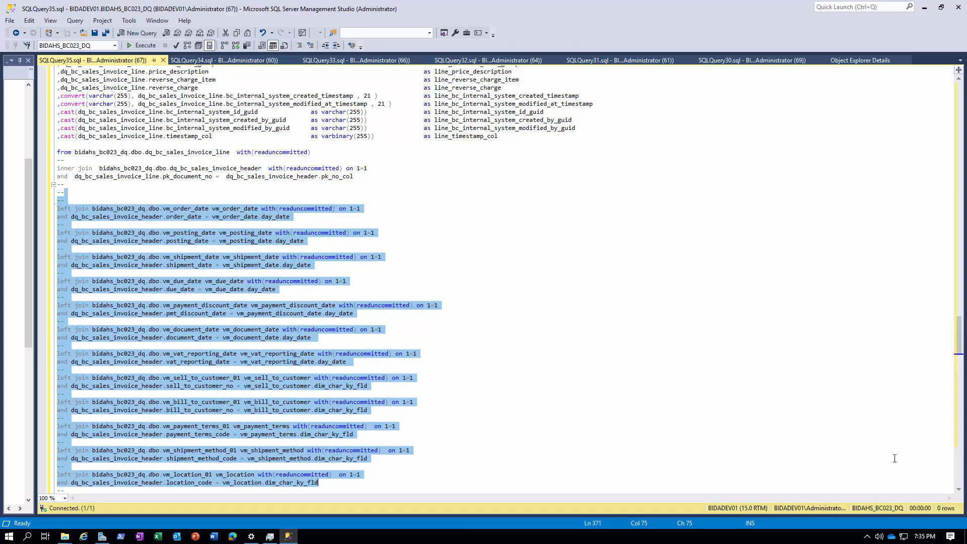
{"action": "left_click", "coordinate": [959, 490]}
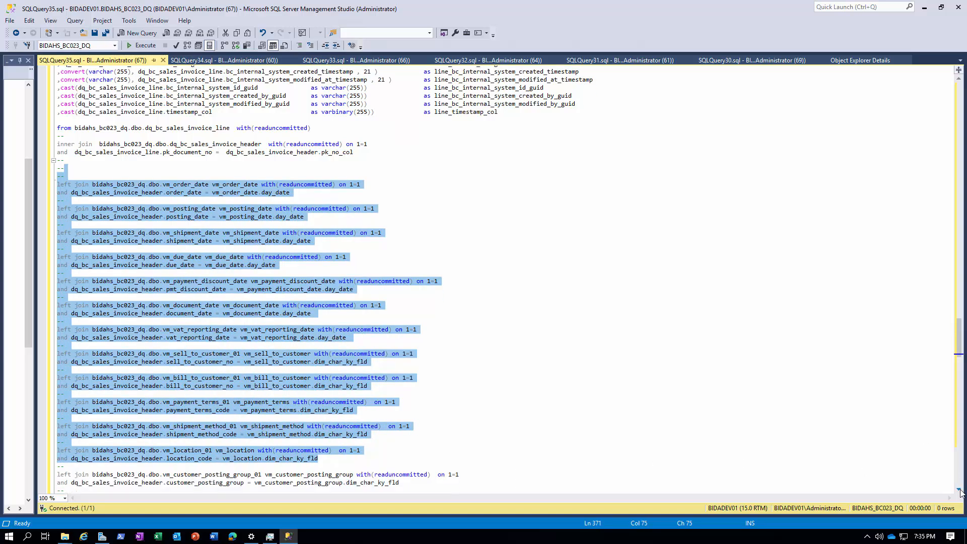
{"action": "left_click", "coordinate": [958, 489]}
{"action": "left_click_drag", "start_coordinate": [96, 79], "coordinate": [484, 420]}
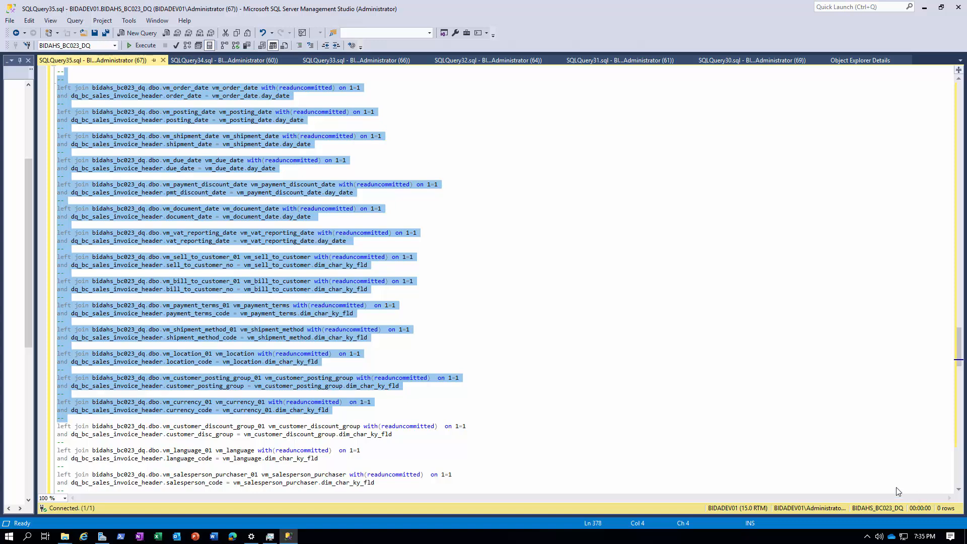
Step: Examine the remaining dimension left joins through vm_vat_identifier_code, and return to the beginning of the script
{"action": "left_click", "coordinate": [801, 436]}
{"action": "scroll", "coordinate": [958, 487], "scroll_direction": "down", "scroll_amount": 15}
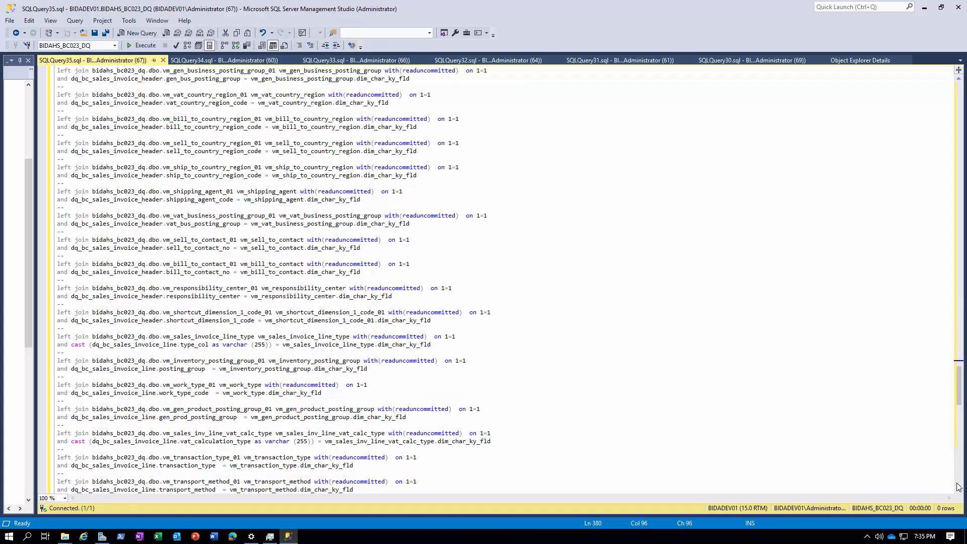
{"action": "scroll", "coordinate": [960, 494], "scroll_direction": "down", "scroll_amount": 3}
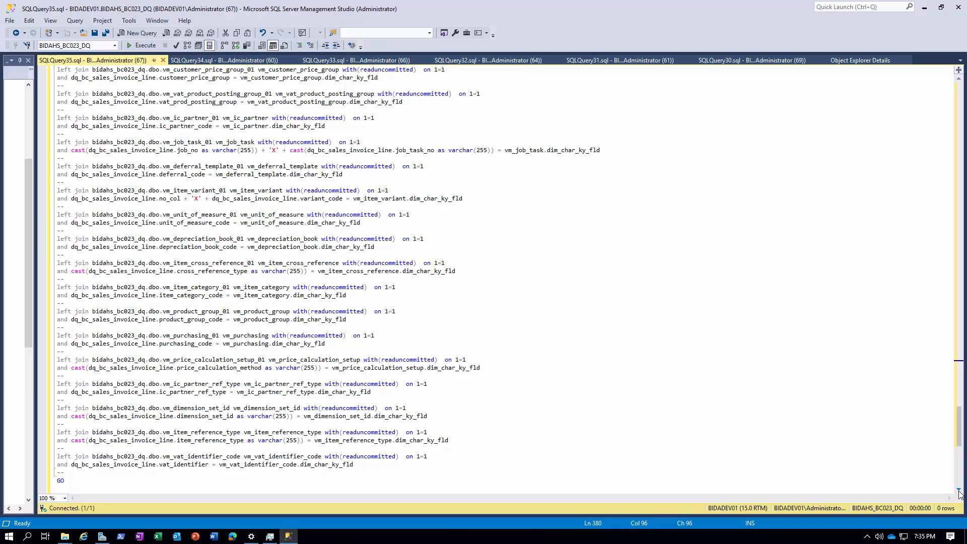
{"action": "left_click", "coordinate": [418, 417]}
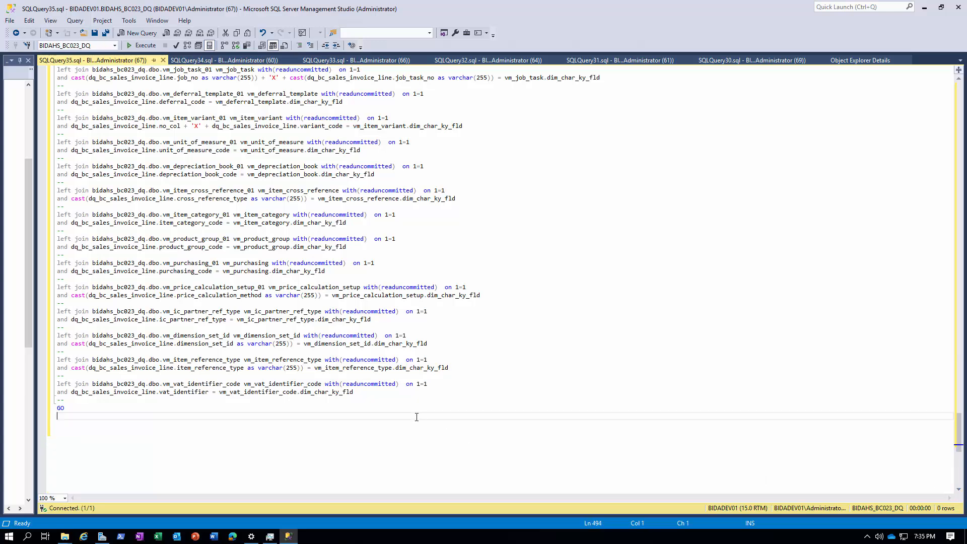
{"action": "left_click", "coordinate": [377, 394]}
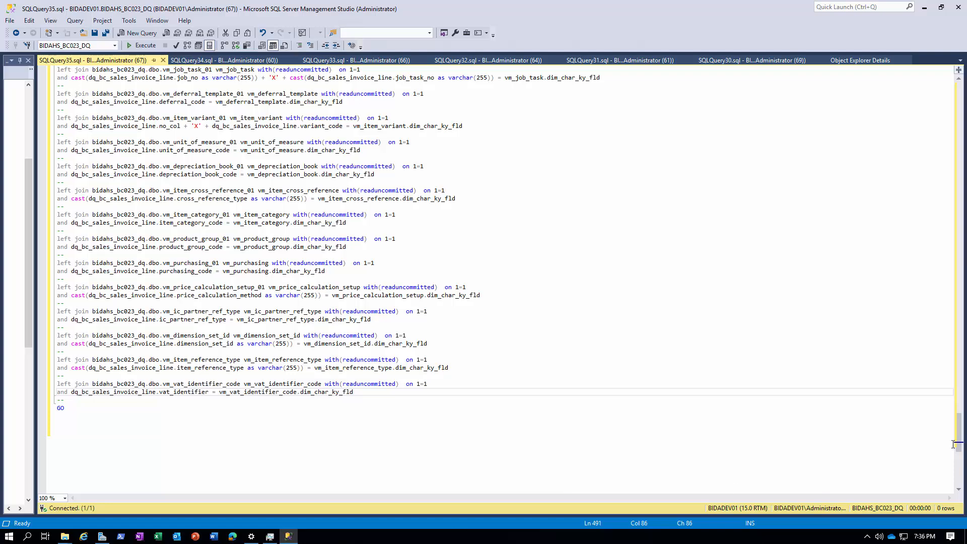
{"action": "left_click_drag", "start_coordinate": [953, 444], "coordinate": [957, 111]}
Step: Switch to Meta5 Workstation, open SQLQ001 in the Test BC DQs 03 capsule to read its vm_month query, and close it
{"action": "left_click", "coordinate": [143, 83]}
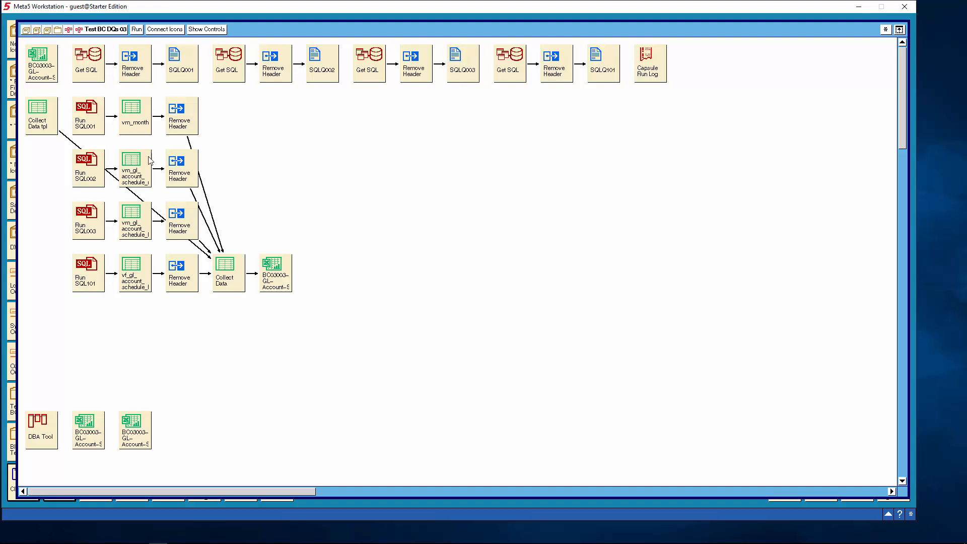
{"action": "left_click", "coordinate": [184, 76]}
{"action": "double_click", "coordinate": [184, 76]}
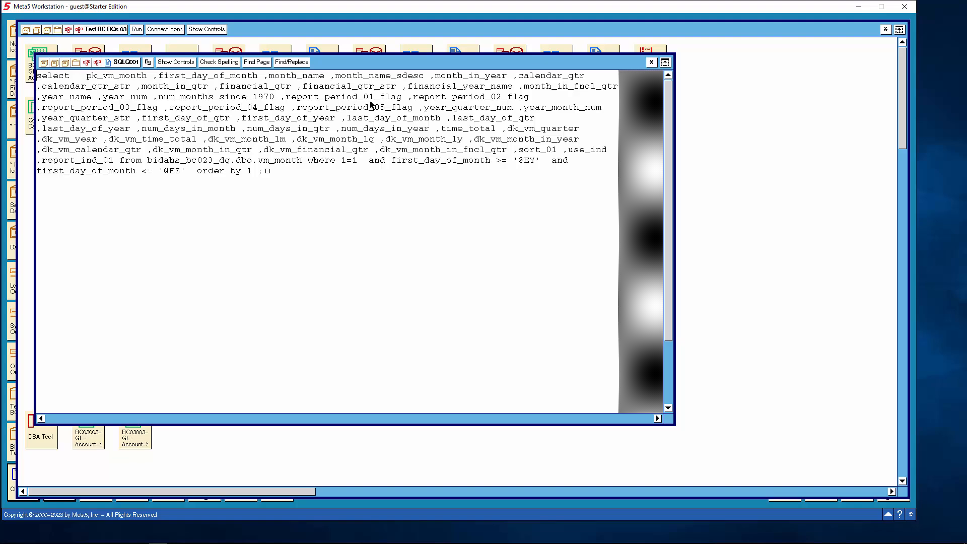
{"action": "left_click", "coordinate": [134, 64]}
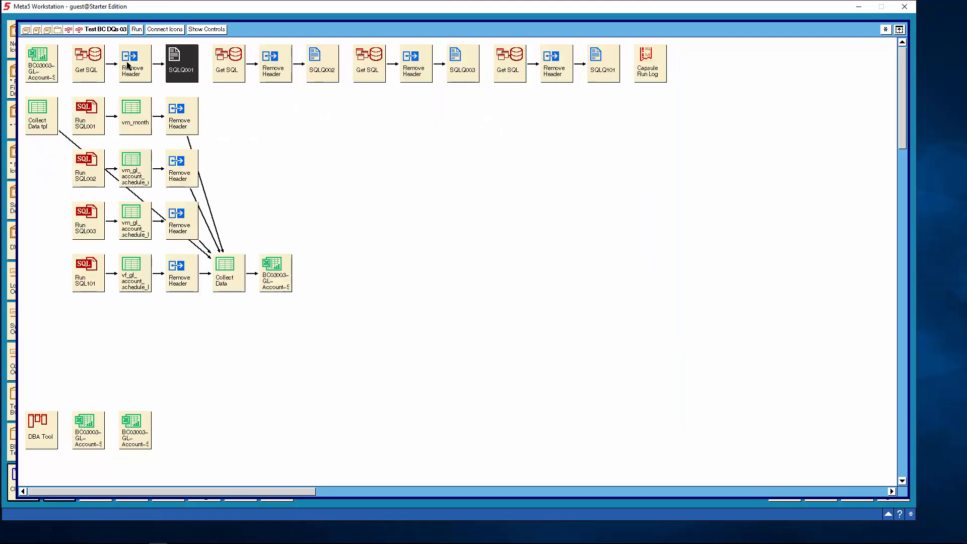
Step: Open SQLQ002 and SQLQ003 in turn to read their GL account schedule name and line queries, closing each one
{"action": "left_click", "coordinate": [325, 71]}
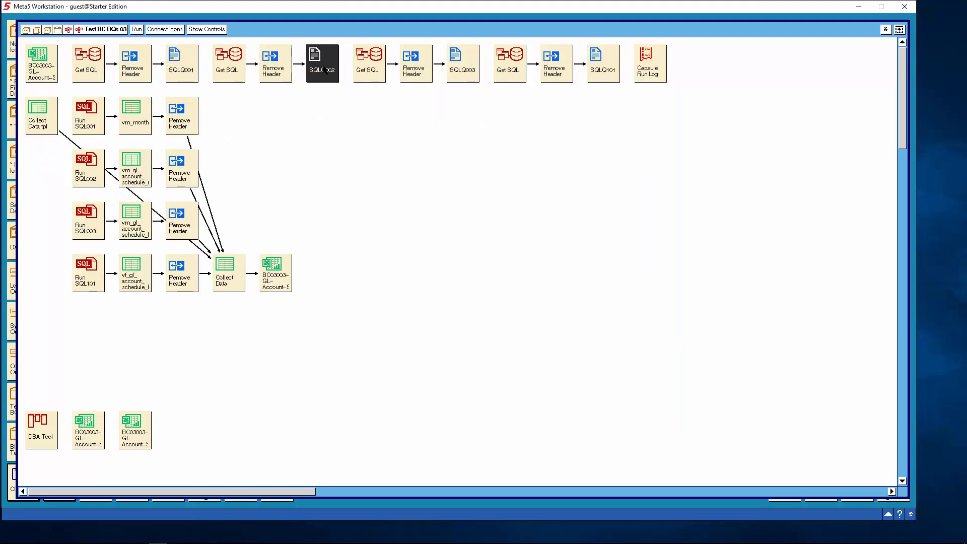
{"action": "double_click", "coordinate": [325, 70]}
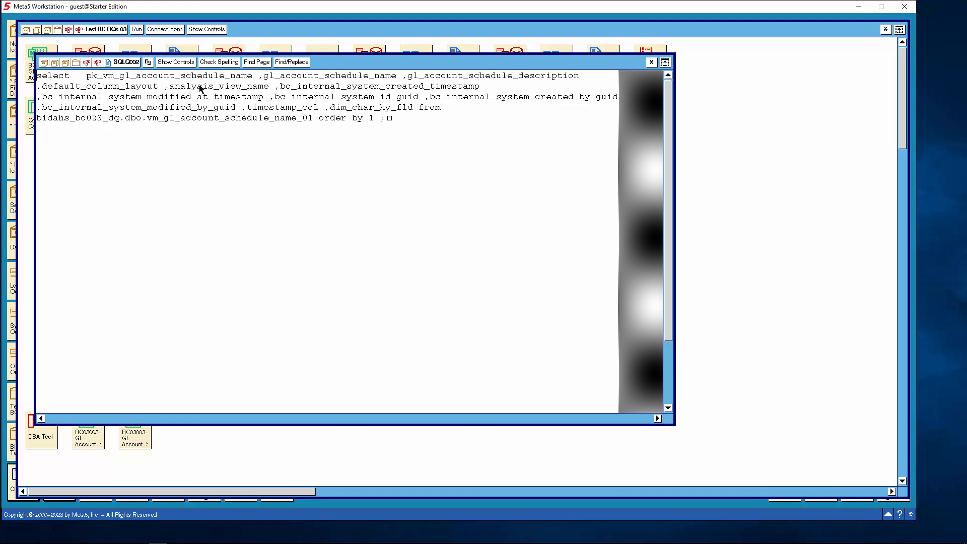
{"action": "left_click", "coordinate": [130, 62]}
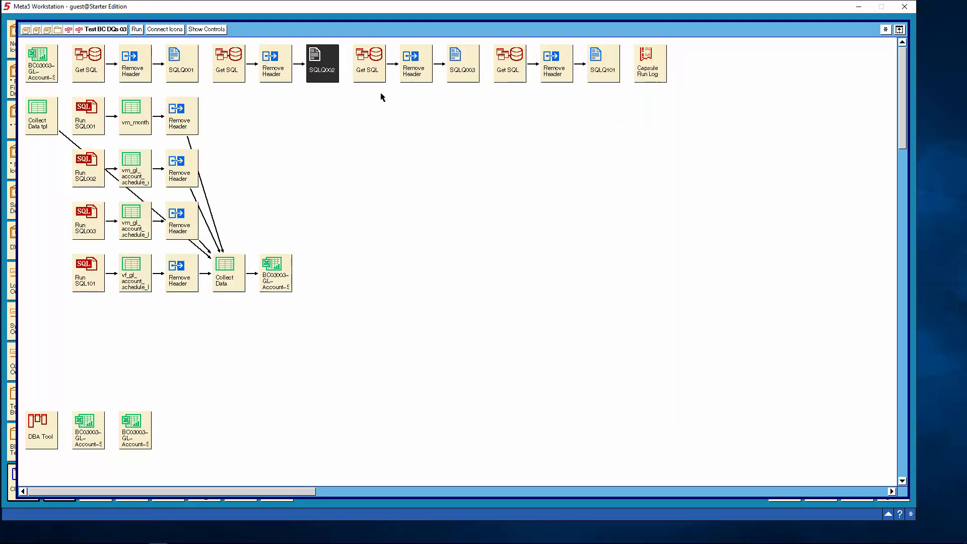
{"action": "left_click", "coordinate": [462, 65]}
{"action": "double_click", "coordinate": [462, 64]}
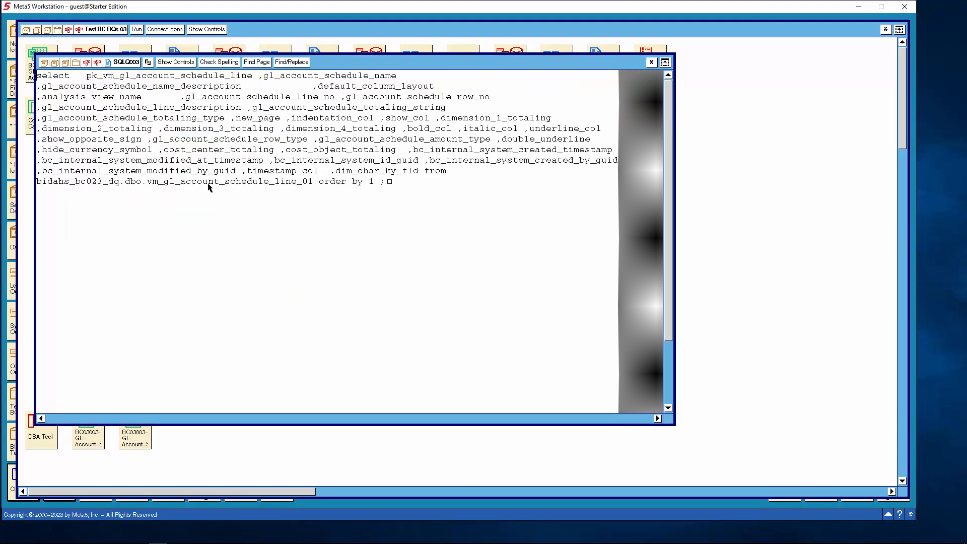
{"action": "left_click", "coordinate": [134, 63]}
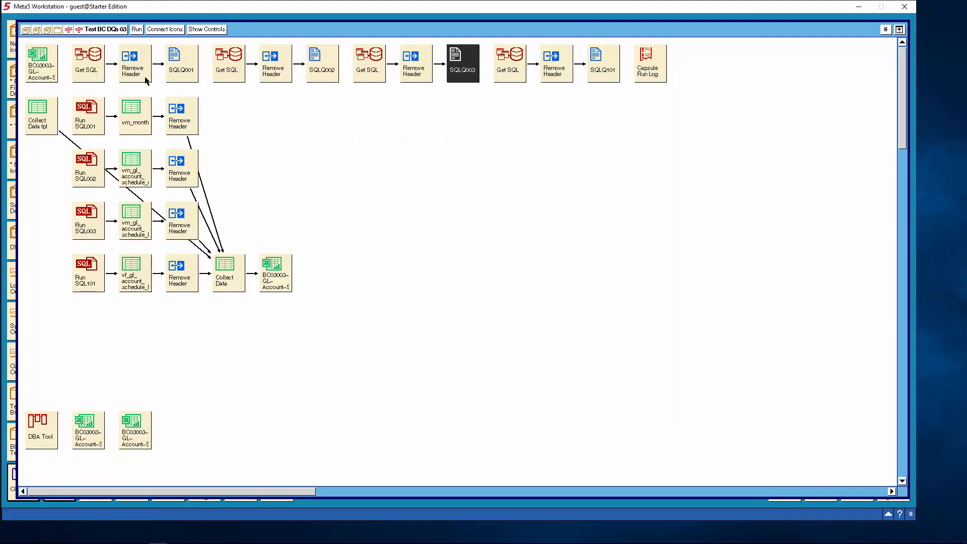
Step: Open SQLQ101 to read its vf_gl_account_schedule_lines_01 fact query, and close it
{"action": "left_click", "coordinate": [601, 70]}
{"action": "double_click", "coordinate": [601, 70]}
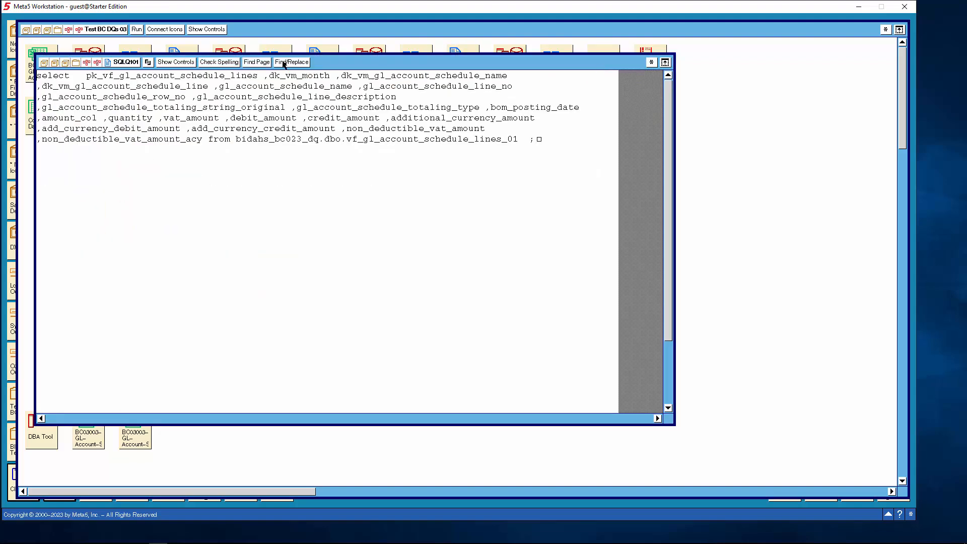
{"action": "left_click", "coordinate": [122, 63]}
Step: Point out the Run SQL001, Run SQL002, Run SQL003 and Run SQL101 icons by selecting each in turn, and clear the selection
{"action": "left_click", "coordinate": [87, 124]}
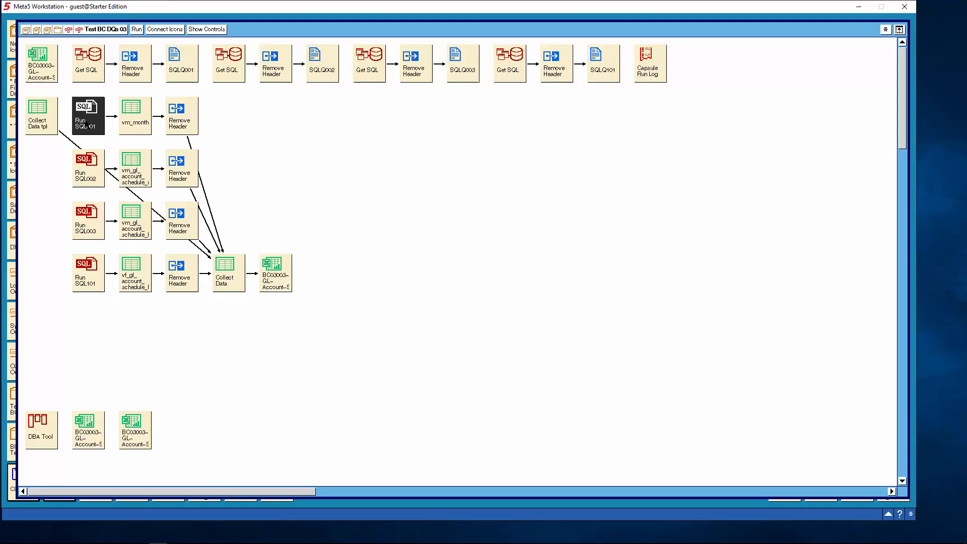
{"action": "left_click", "coordinate": [89, 163]}
{"action": "left_click", "coordinate": [92, 225]}
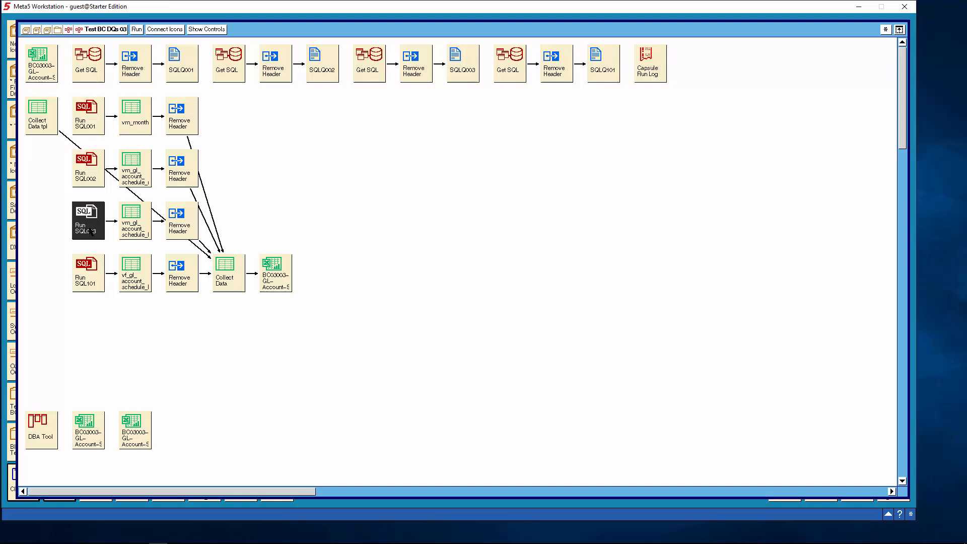
{"action": "left_click", "coordinate": [86, 279]}
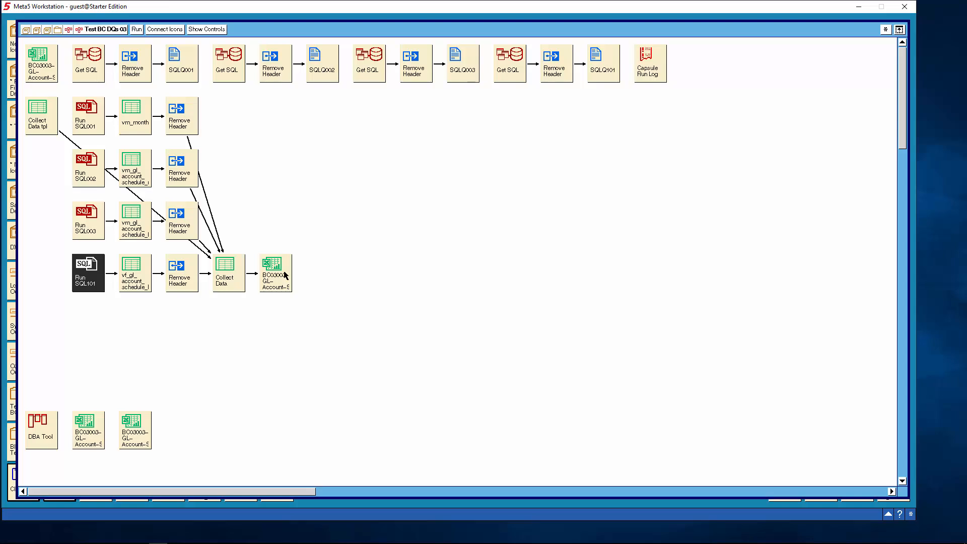
{"action": "left_click", "coordinate": [233, 320]}
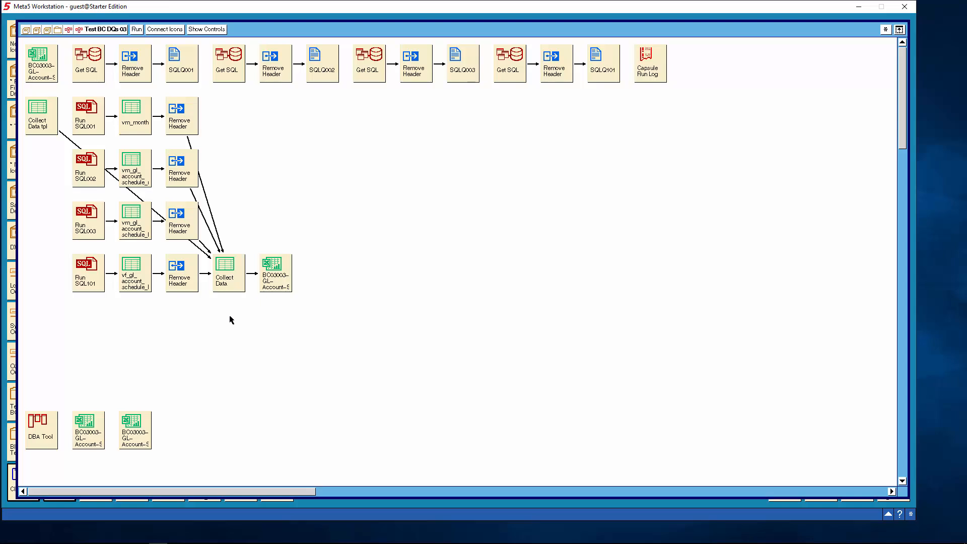